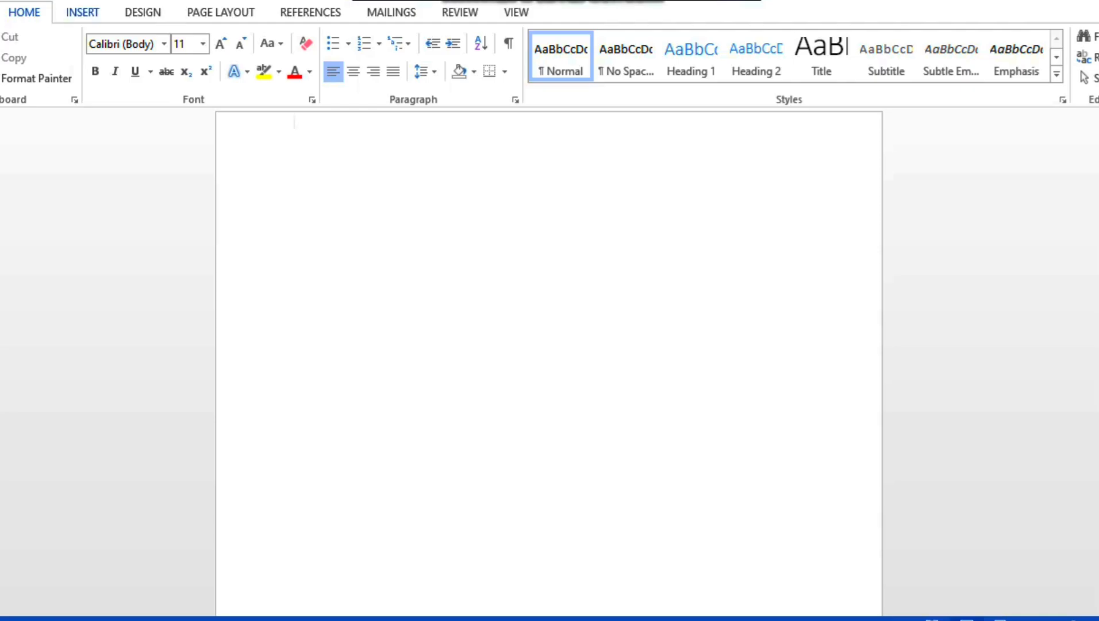
- Draw a vertical rectangle about 8.72 inches tall and 0.99 inches wide along the page's left edge
click(83, 13)
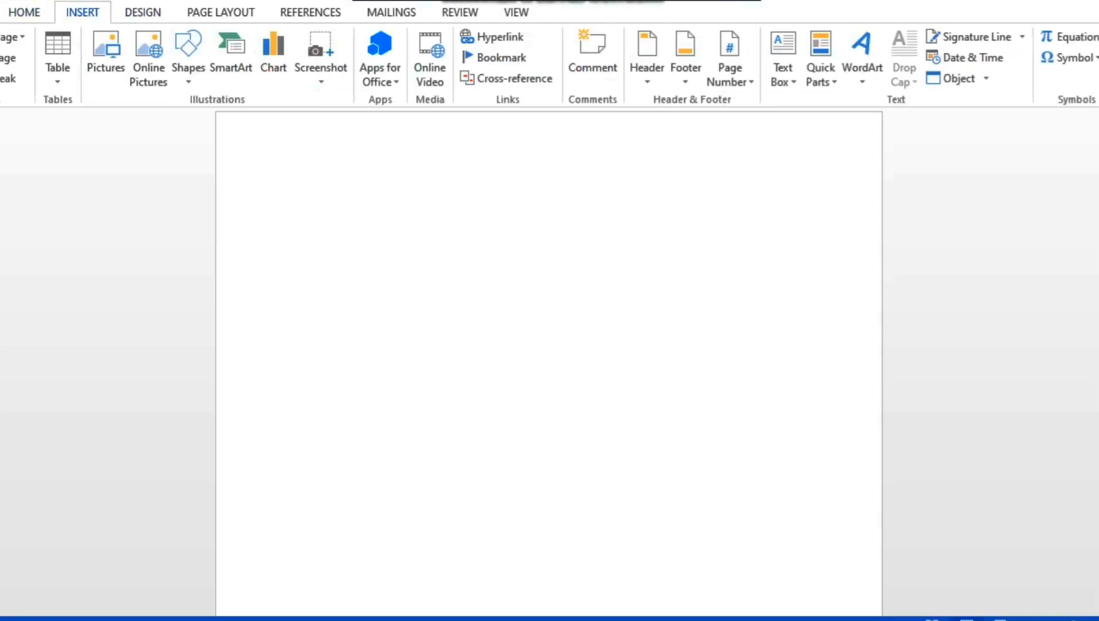
drag(1074, 620, 1063, 620)
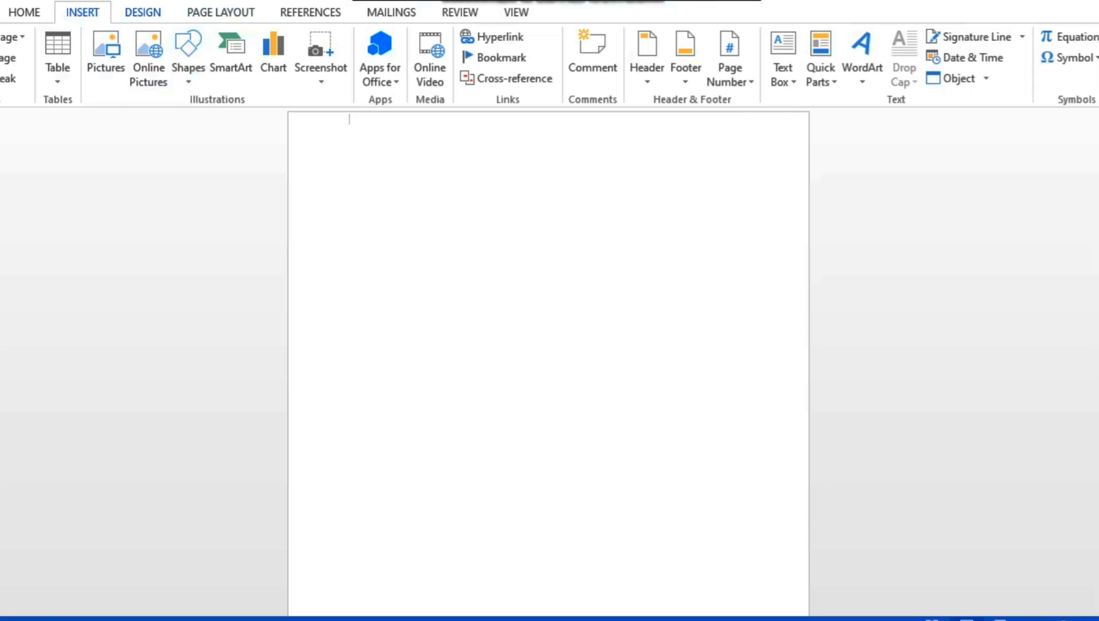
click(188, 55)
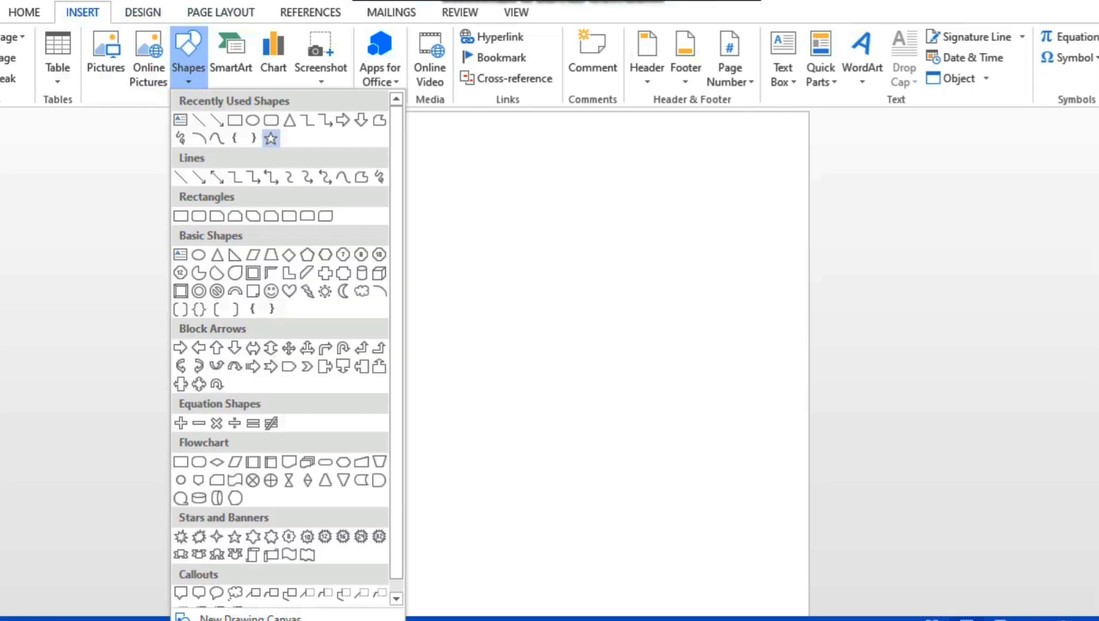
click(235, 120)
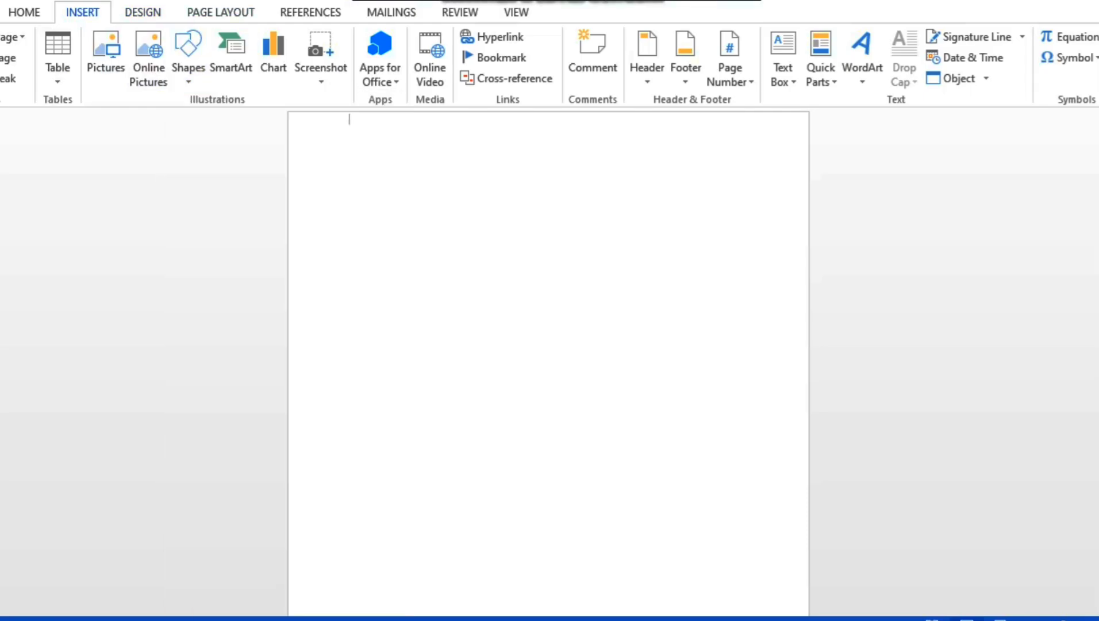
drag(290, 115, 352, 595)
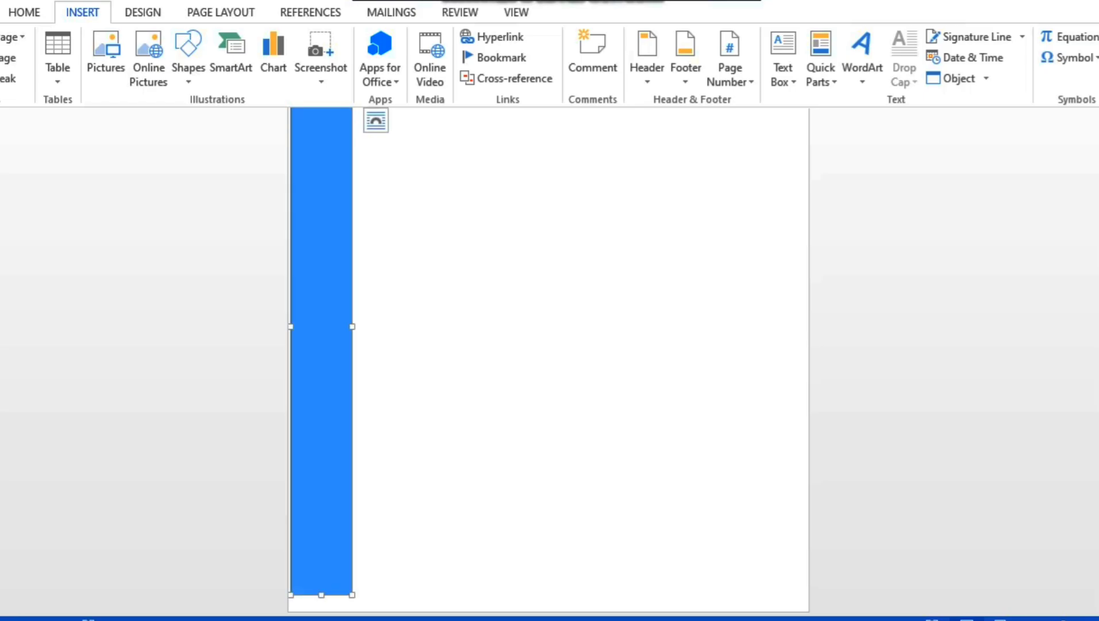
- Align the rectangle flush with the page's left and top edges and narrow it to a slim border strip
drag(352, 331, 337, 361)
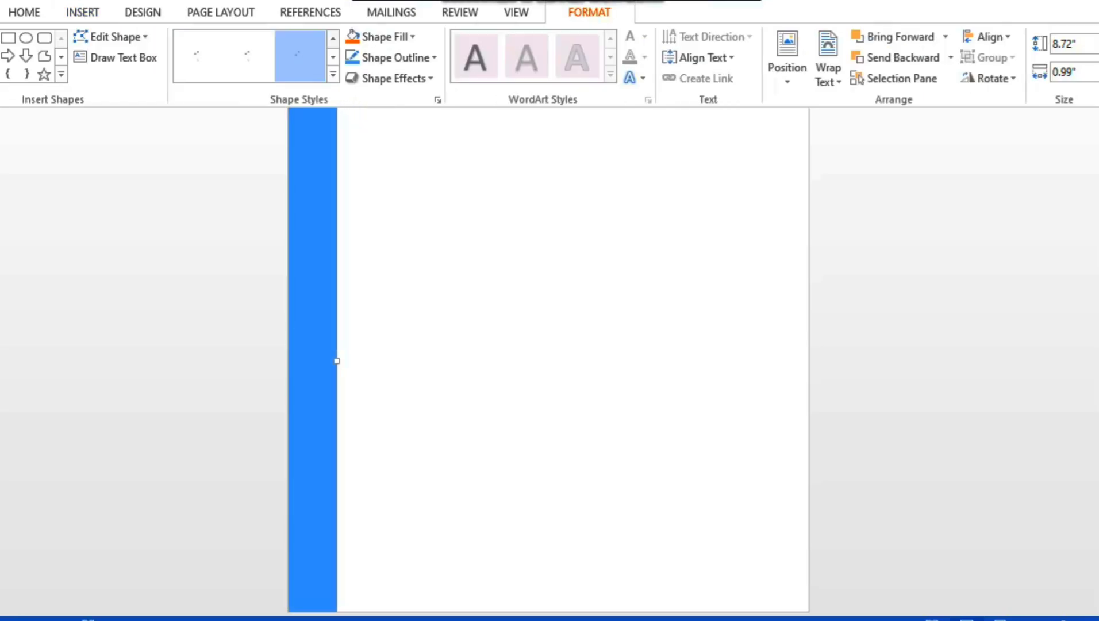
scroll(337, 360, up, 2)
drag(313, 321, 309, 259)
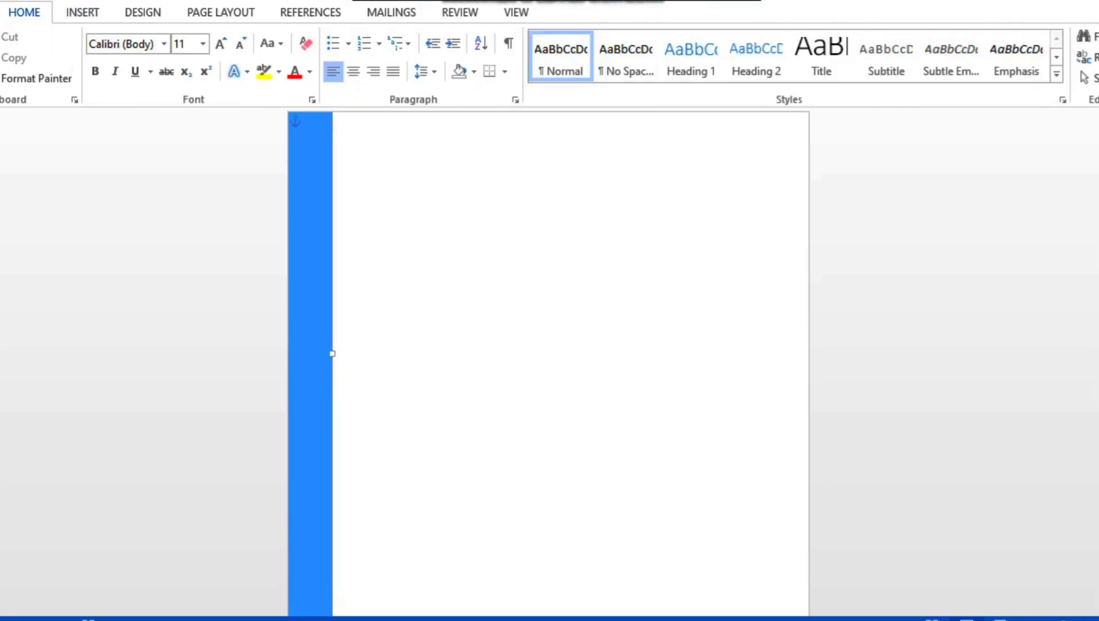
click(349, 118)
click(311, 322)
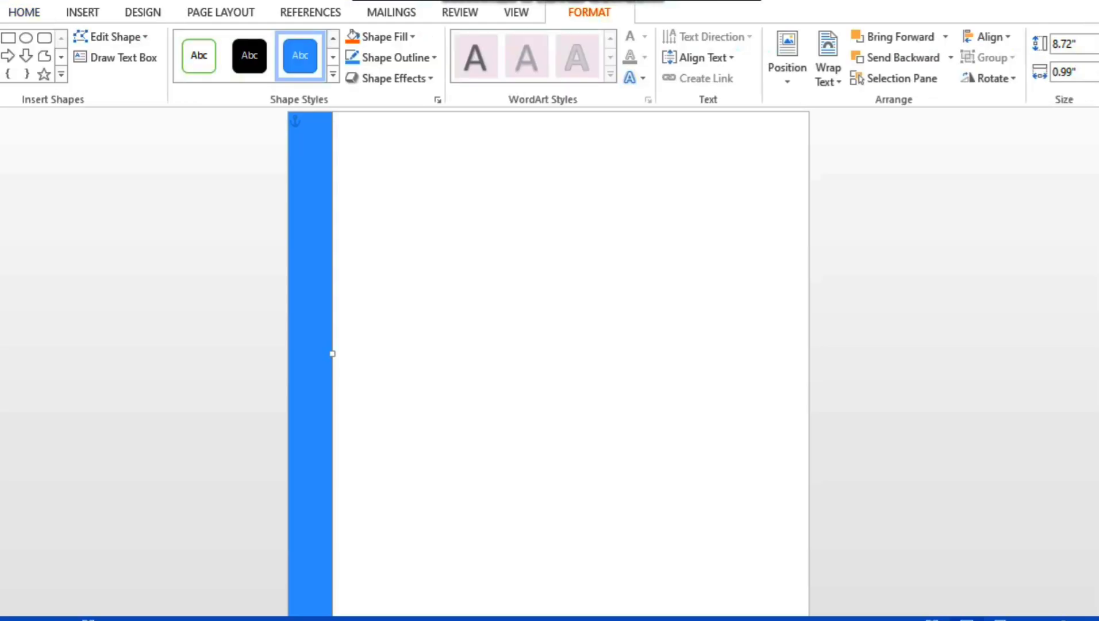
drag(333, 354, 316, 354)
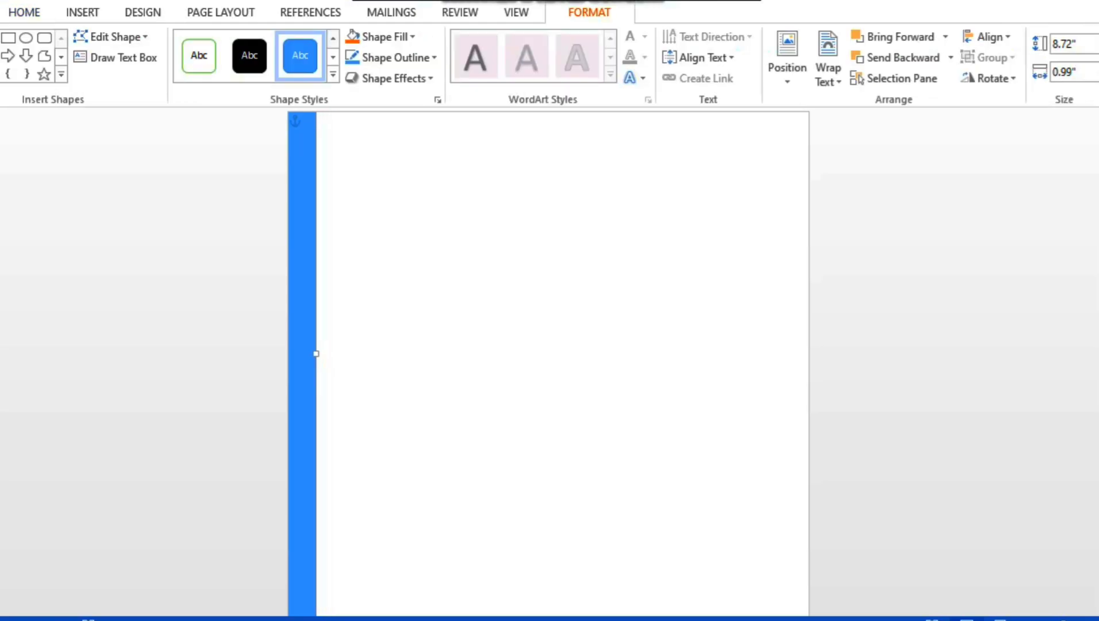
click(349, 119)
- Draw a second vertical rectangle down the page's right edge and narrow it to a strip about 0.47 inches wide
click(83, 12)
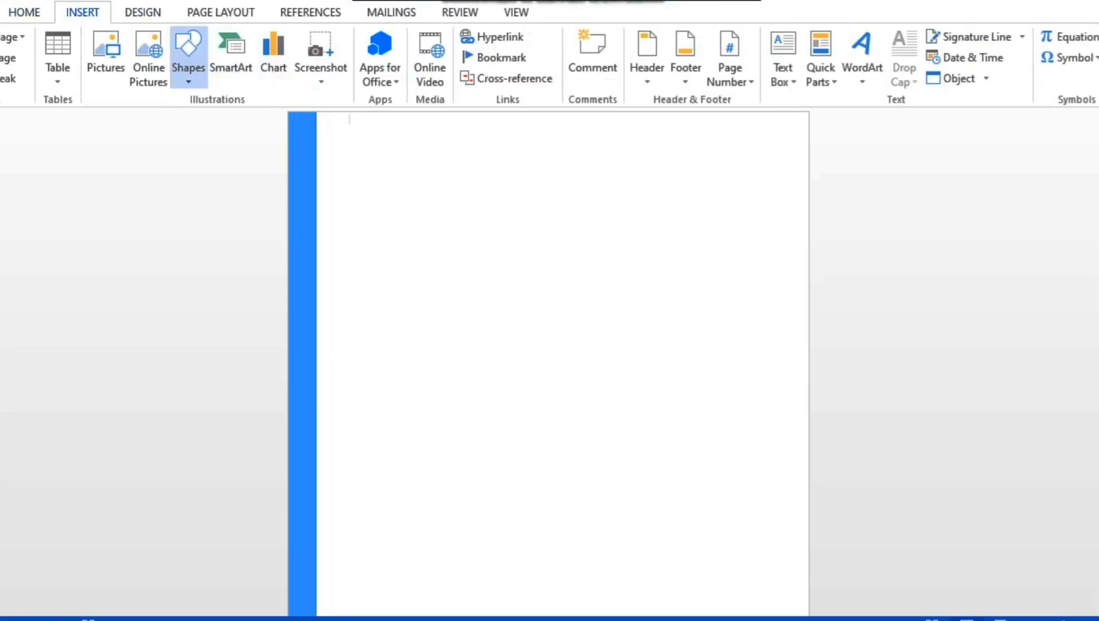
click(188, 54)
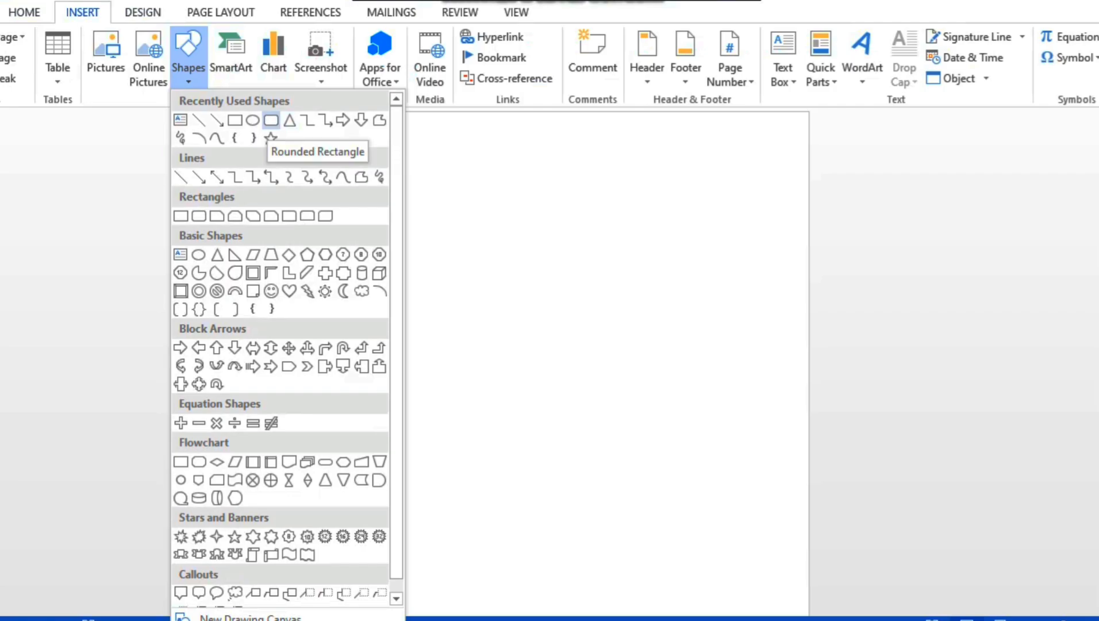
click(235, 120)
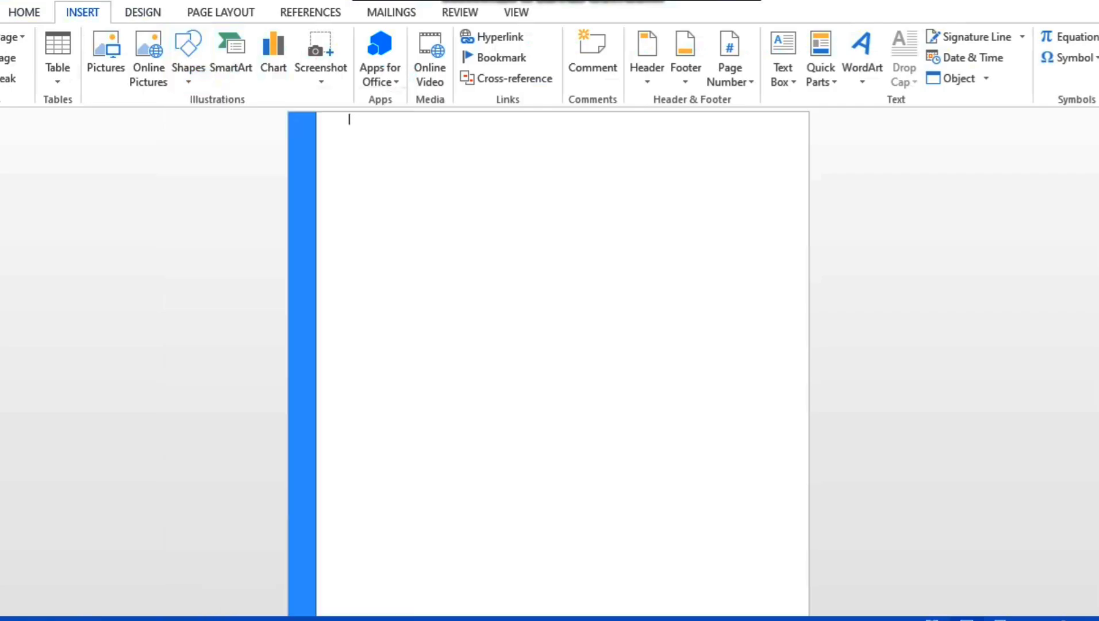
mouse_move(759, 111)
mouse_down()
mouse_move(826, 314)
mouse_move(809, 602)
mouse_up()
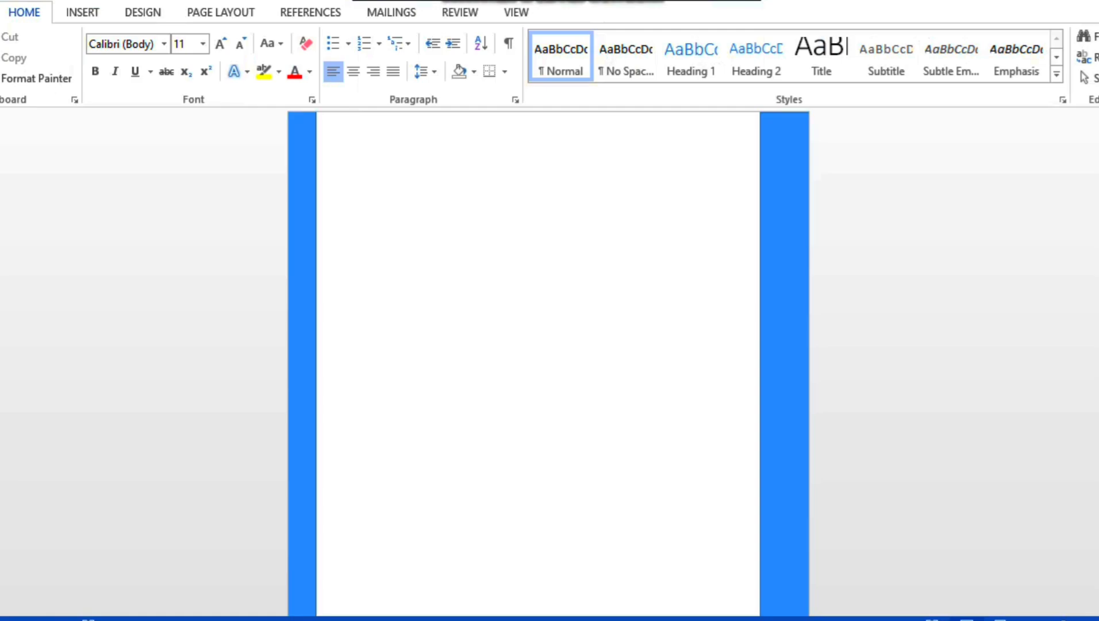
click(784, 368)
drag(759, 384, 783, 384)
click(349, 120)
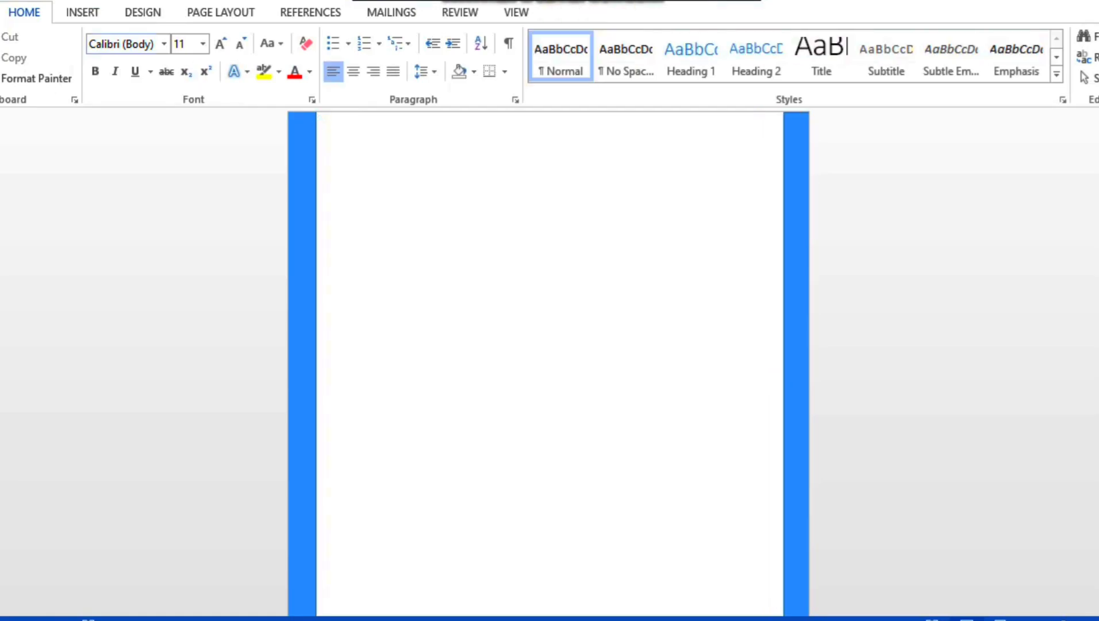
- Draw a horizontal rectangle about 0.87 inches tall across the top of the page between the two side strips
click(143, 12)
click(82, 12)
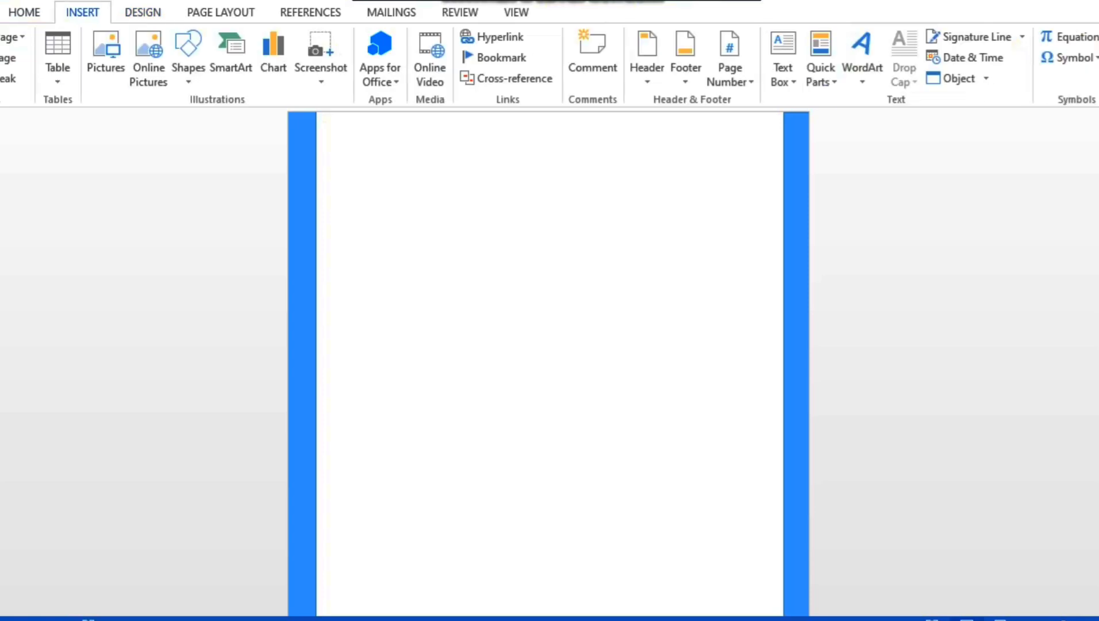
click(188, 56)
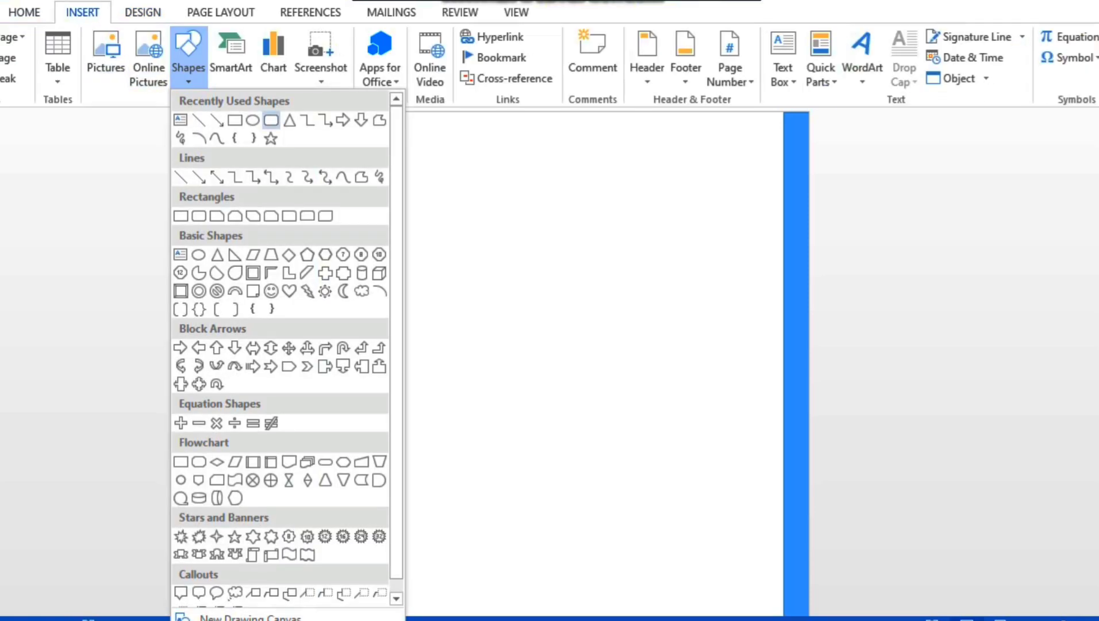
click(271, 119)
mouse_move(317, 114)
mouse_down()
mouse_move(778, 131)
mouse_move(785, 170)
mouse_up()
drag(690, 142, 688, 142)
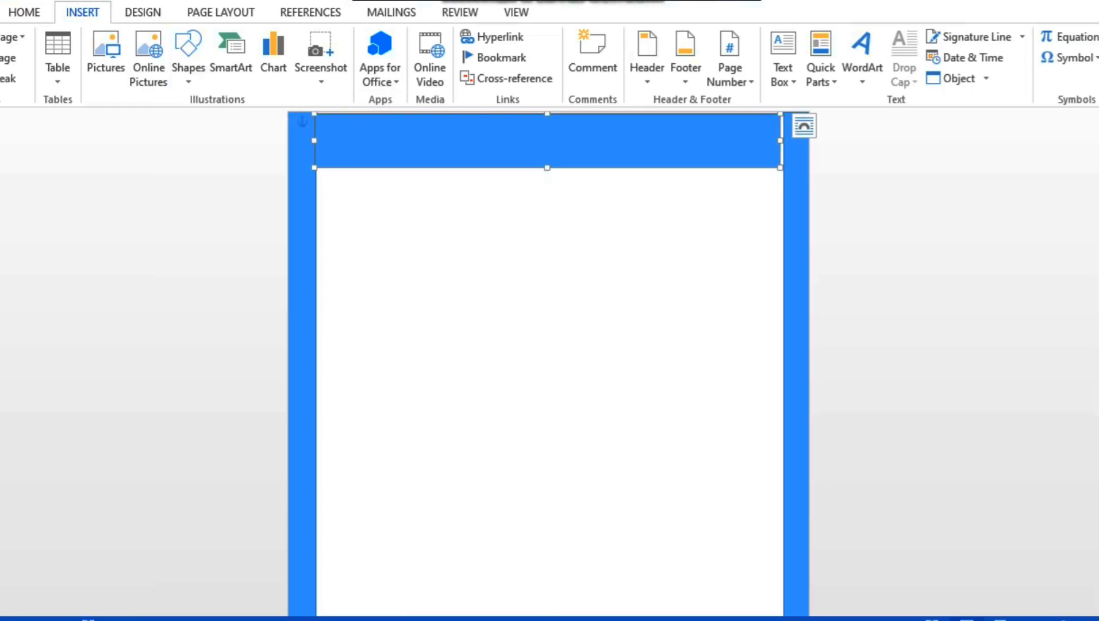
- Resize the top banner so it reaches the page's top edge and ends at the right strip's inner edge
drag(780, 140, 790, 140)
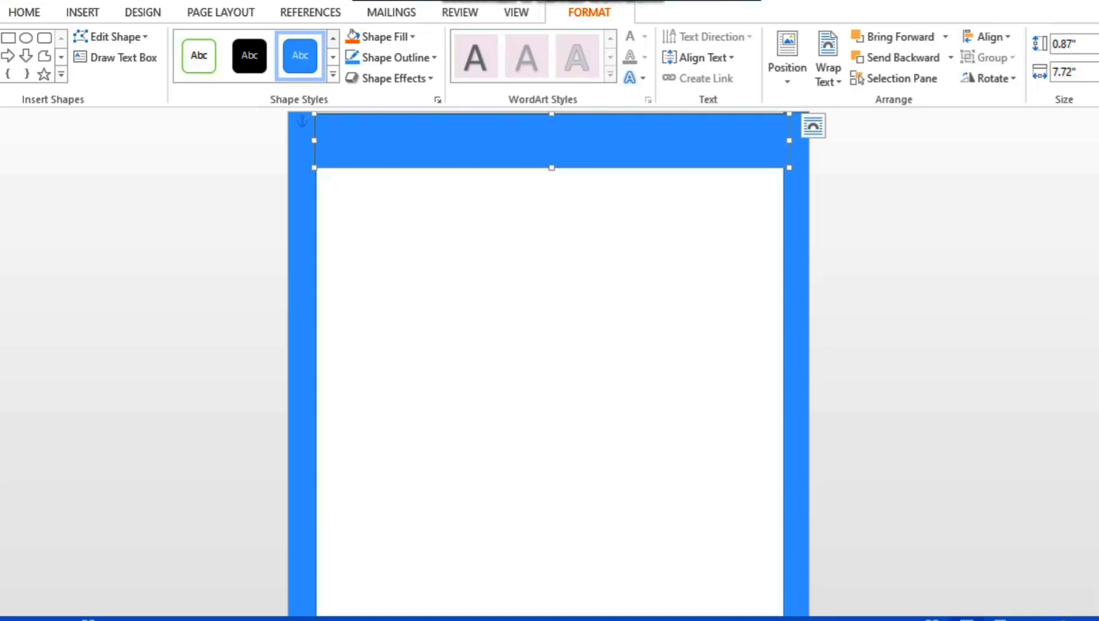
click(552, 141)
click(550, 242)
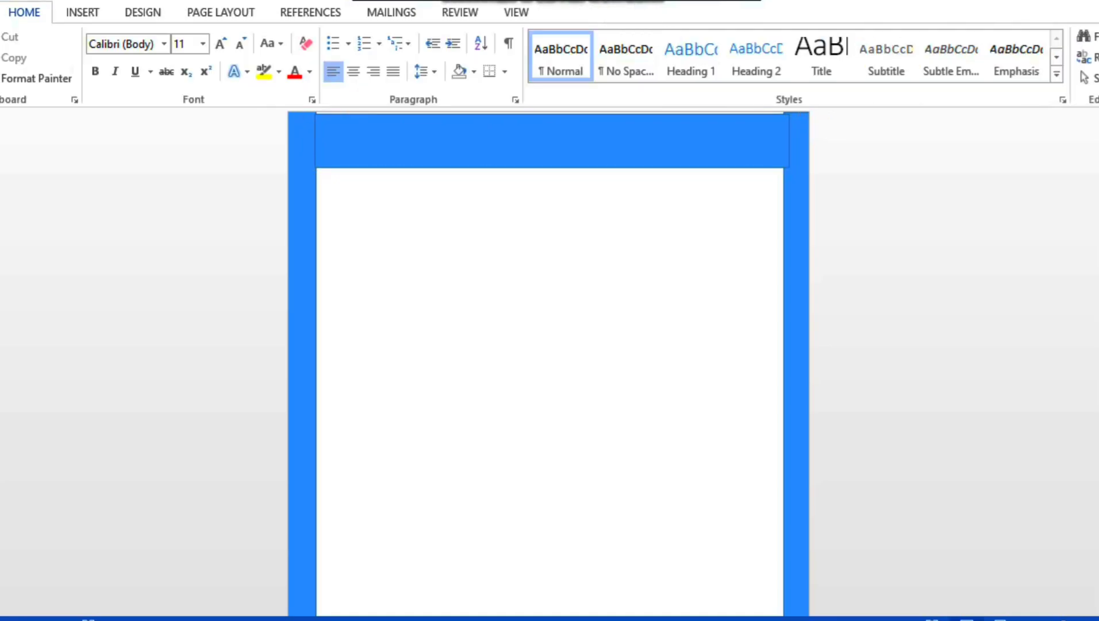
double_click(550, 144)
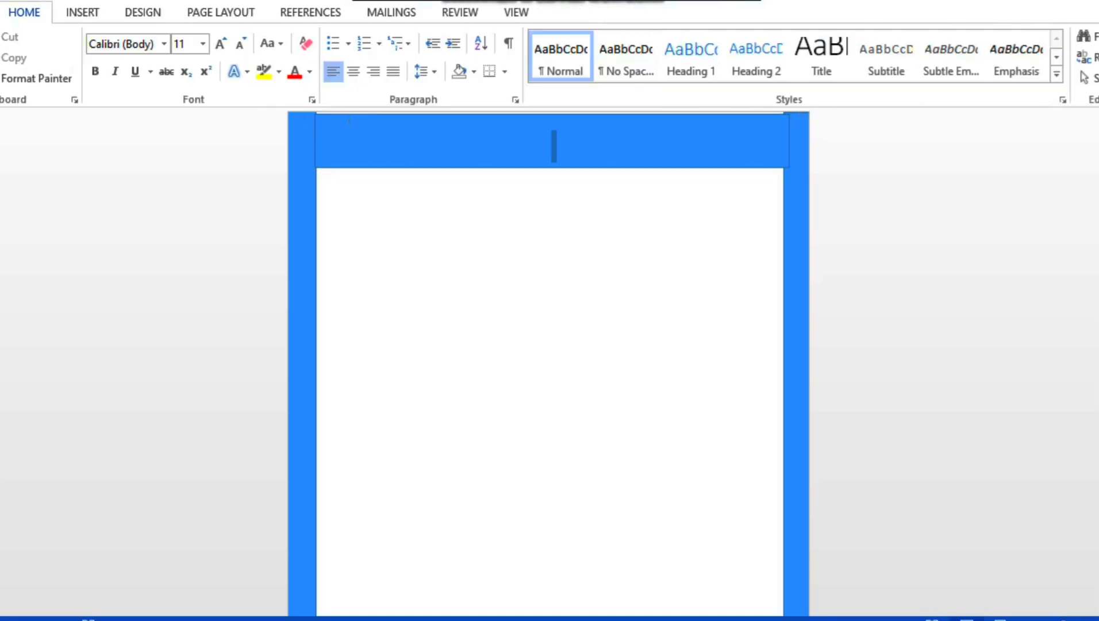
click(553, 137)
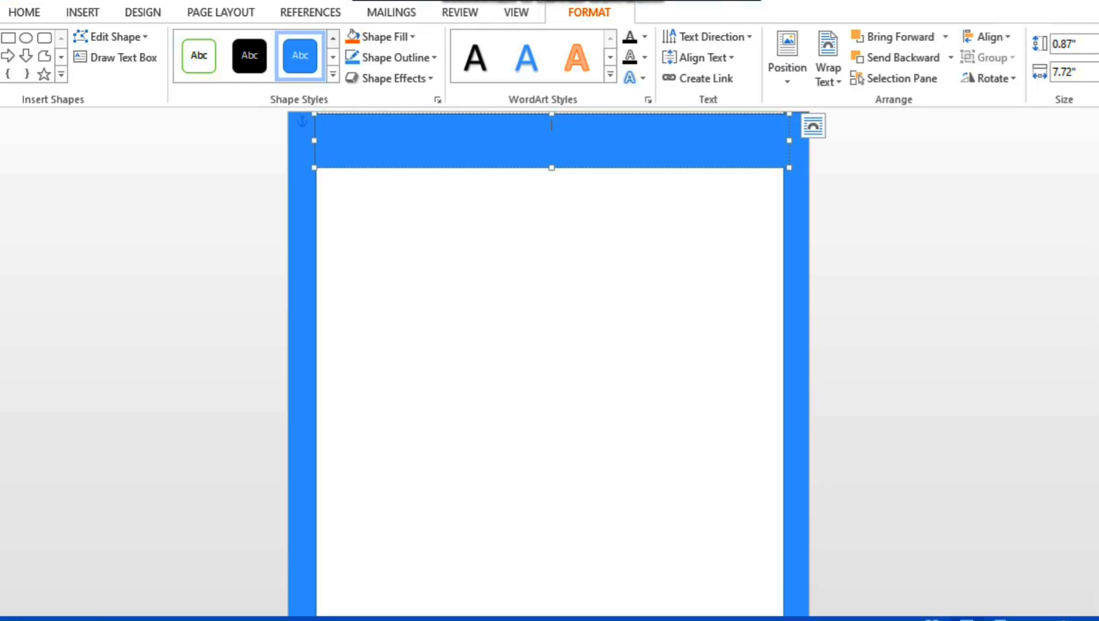
click(551, 241)
double_click(552, 138)
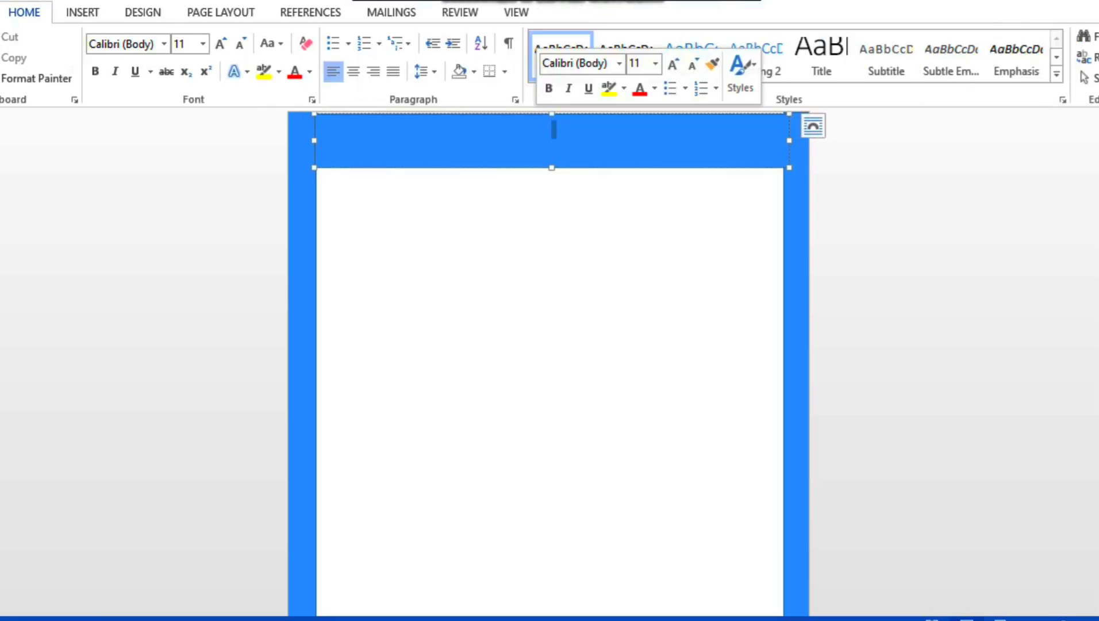
drag(552, 114, 552, 109)
click(551, 241)
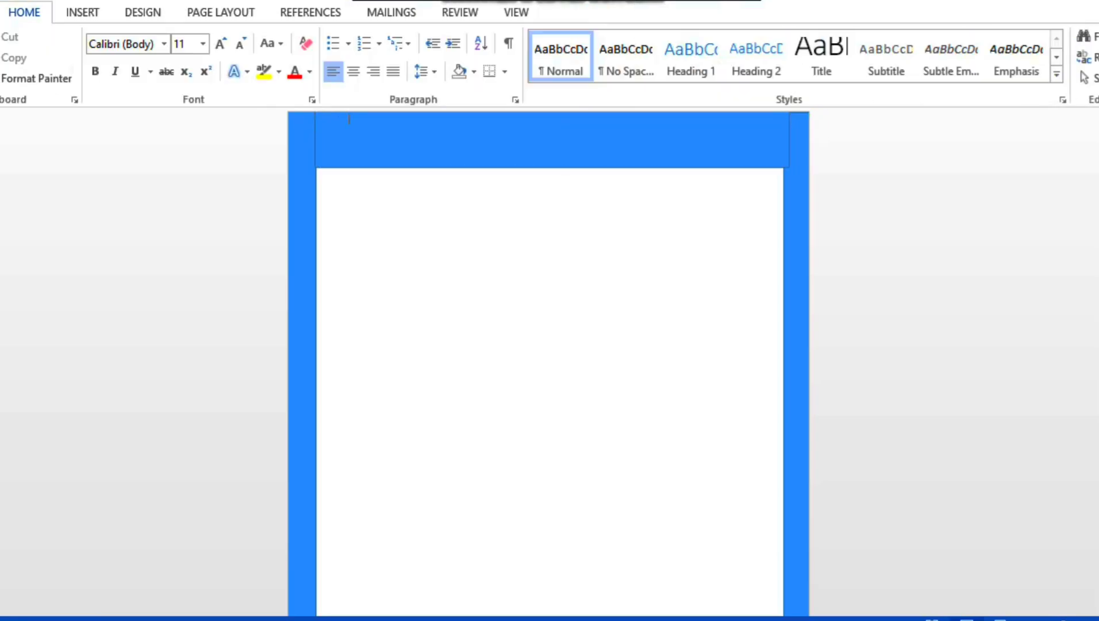
click(552, 138)
drag(790, 138, 784, 138)
click(690, 241)
- Draw a five-point star about 0.79 by 0.74 inches at the right end of the top banner
click(82, 12)
click(188, 57)
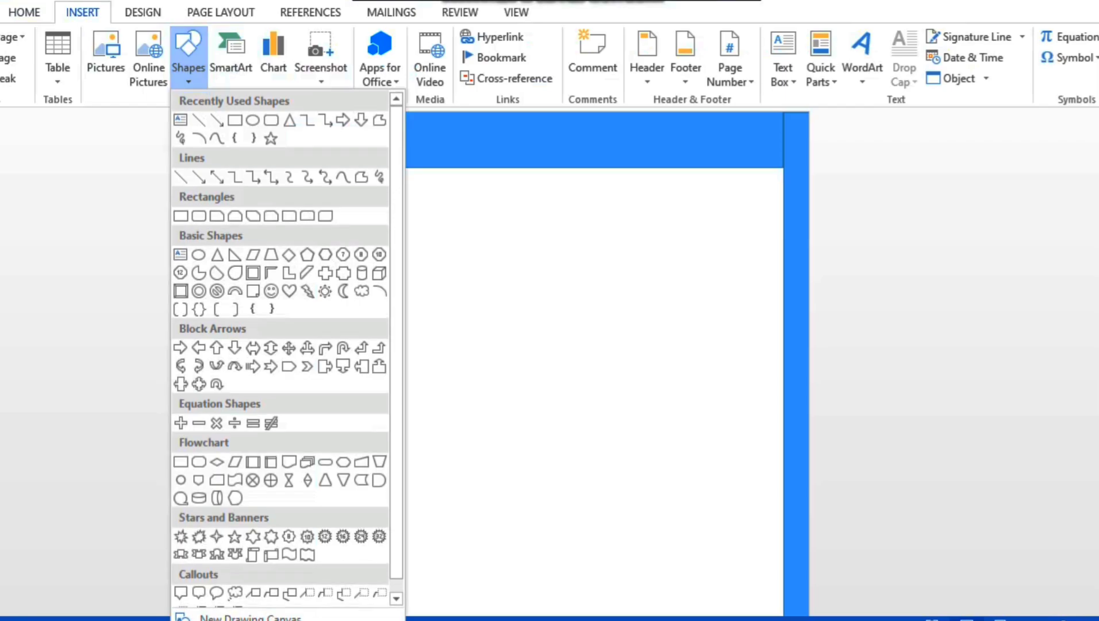
click(271, 138)
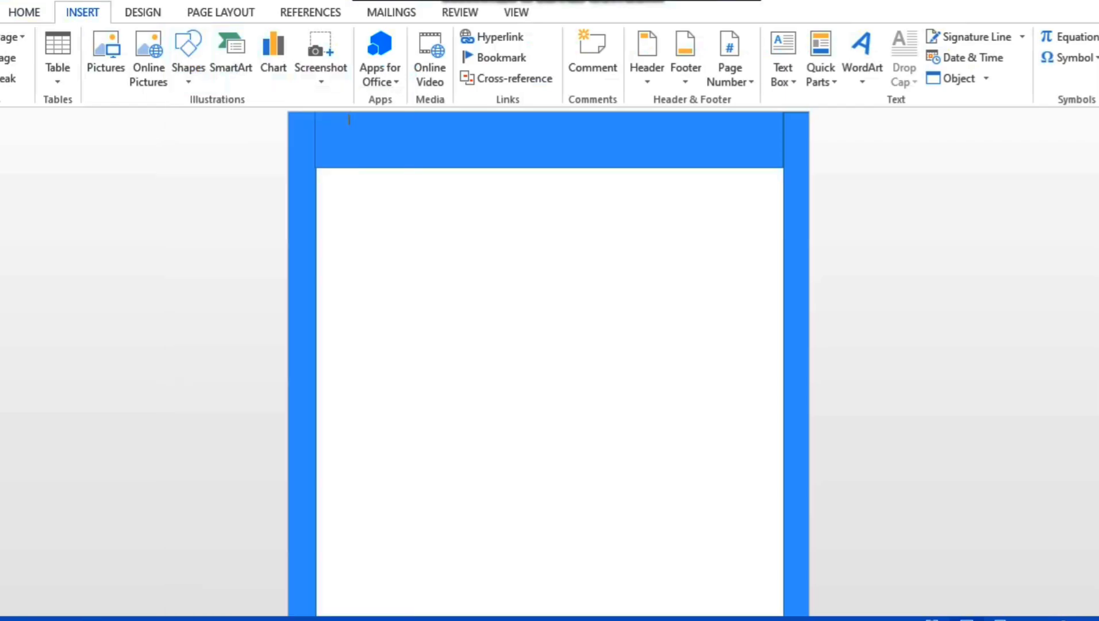
drag(734, 119, 752, 147)
click(679, 247)
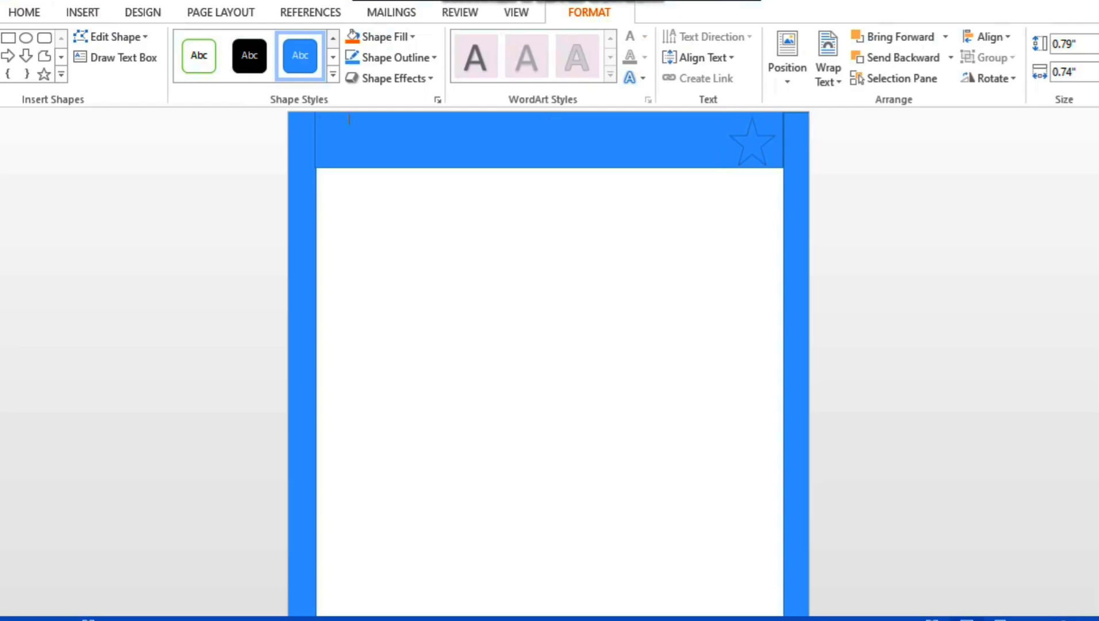
- Duplicate the star and place one star at each end of the top banner
key(ctrl+v)
drag(752, 144, 507, 150)
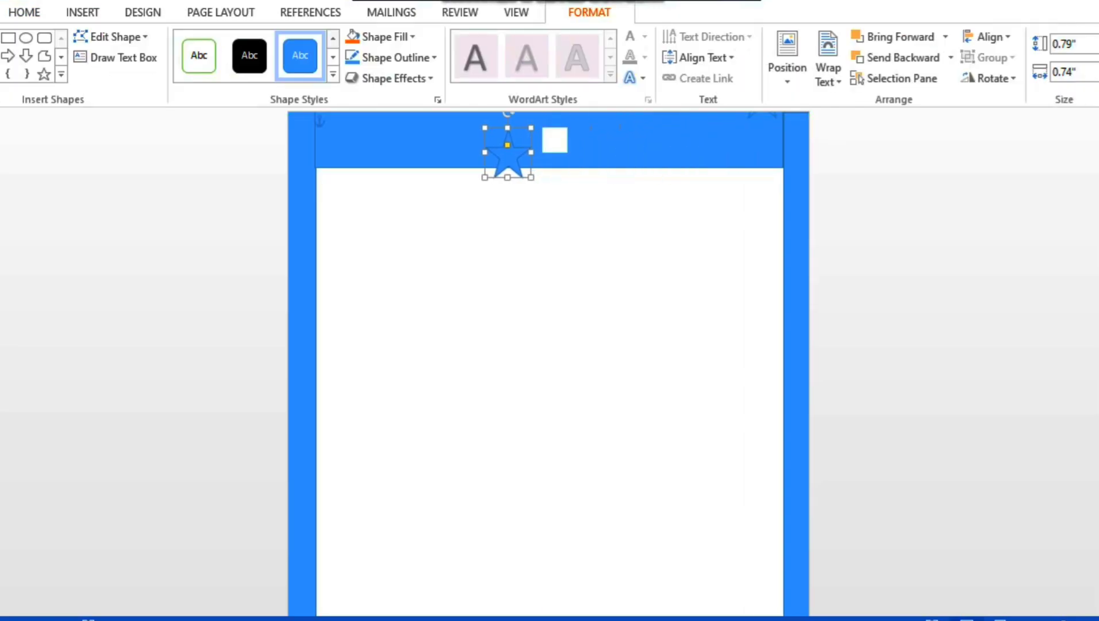
key(ctrl+v)
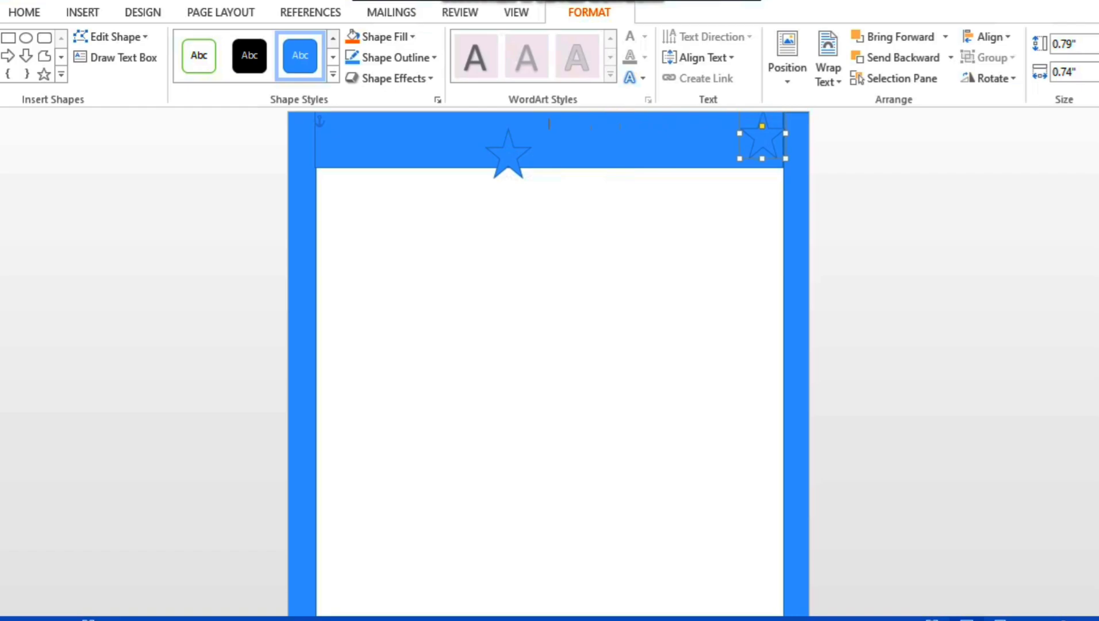
drag(508, 150, 342, 141)
key(Escape)
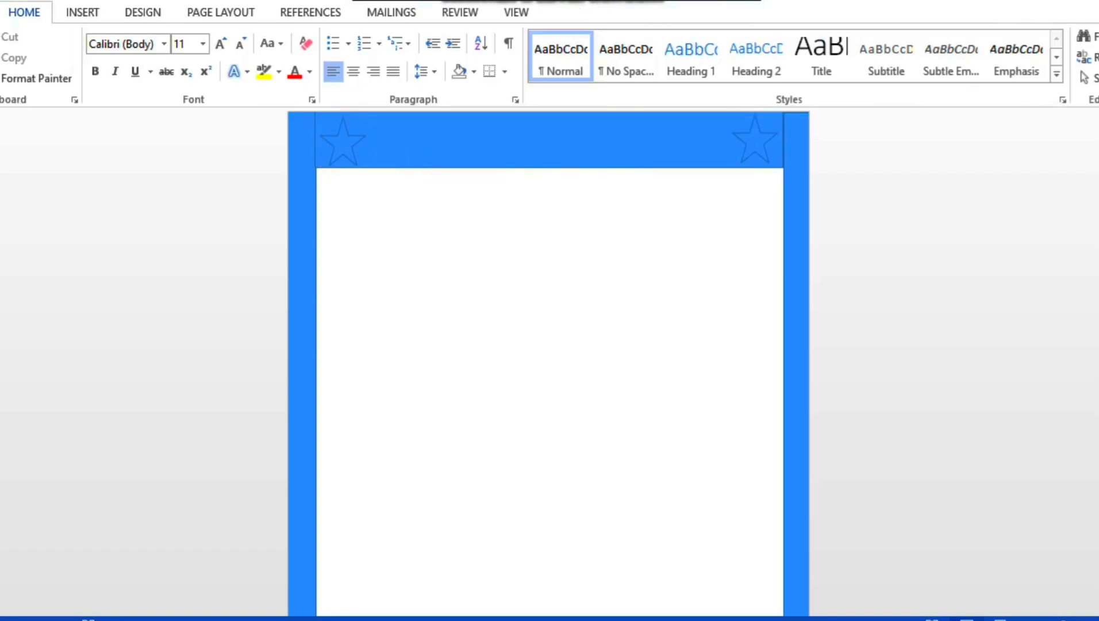
- Fill the left and right border strips with standard red
click(303, 345)
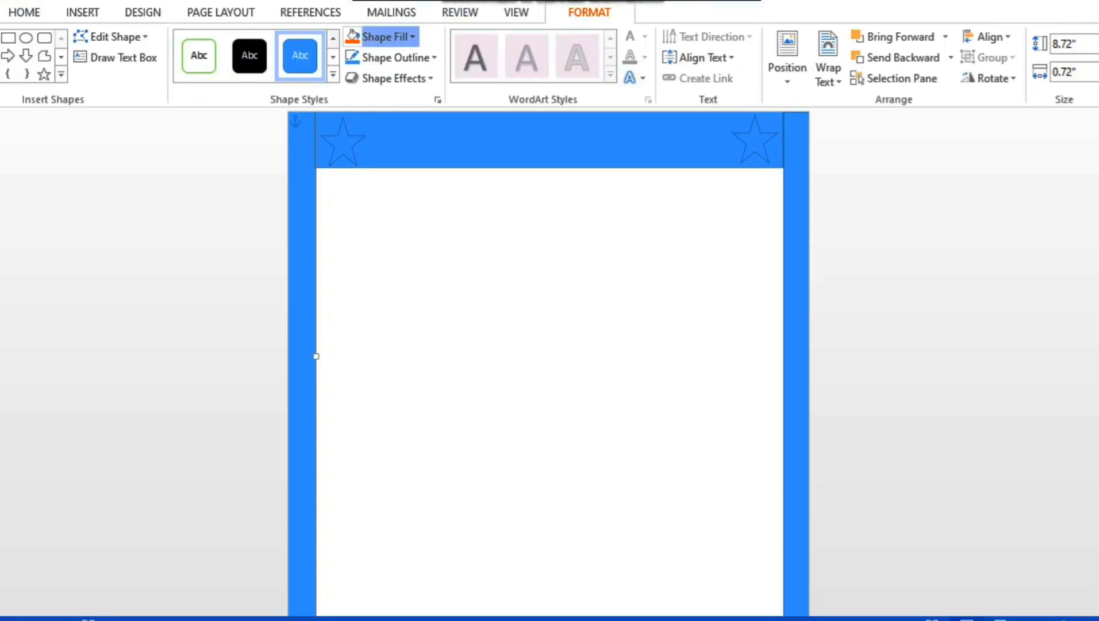
click(383, 36)
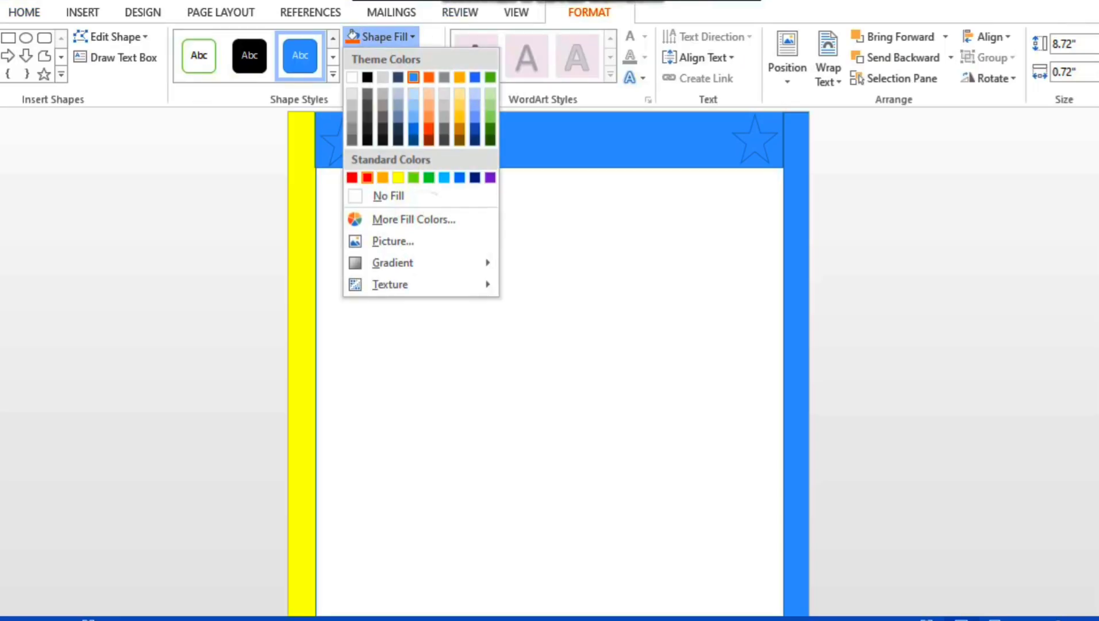
click(367, 177)
click(796, 242)
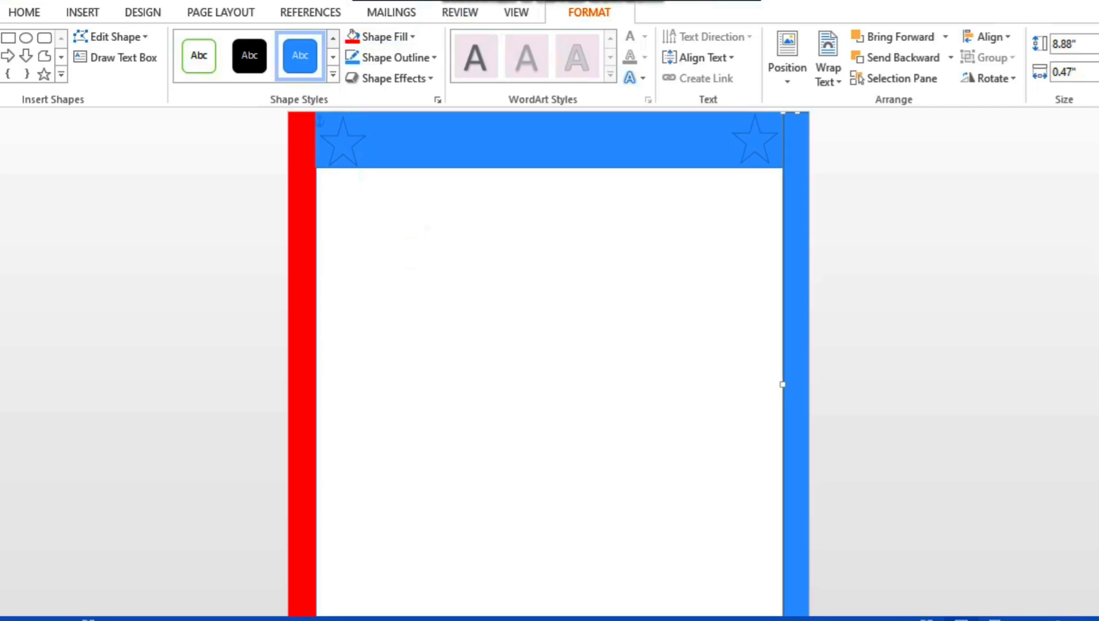
click(389, 37)
click(367, 176)
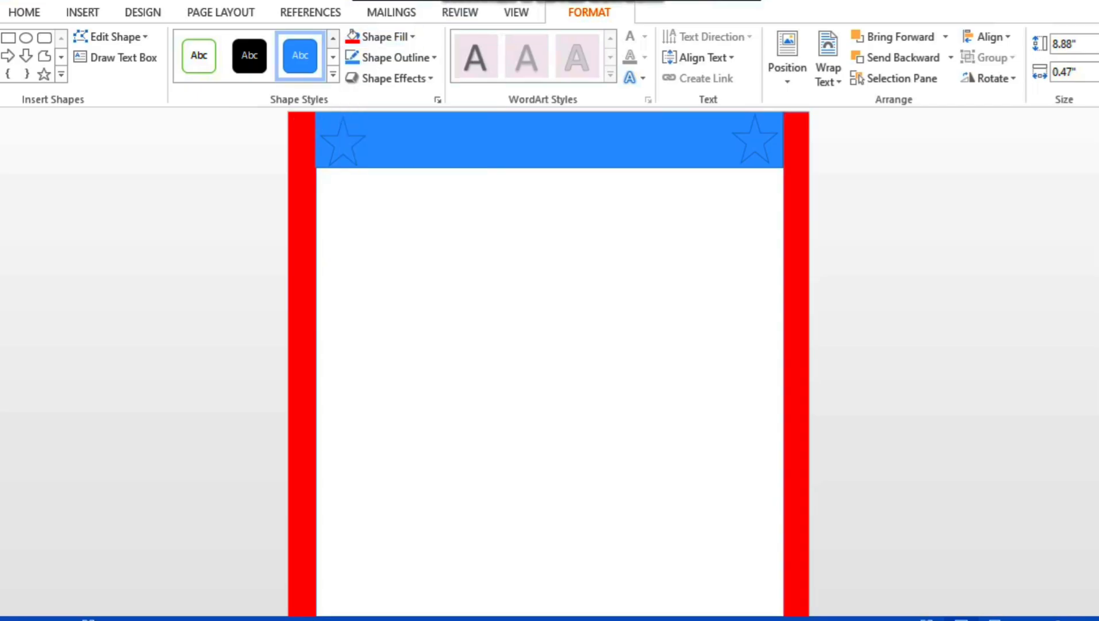
- Fill the star at the banner's left end with standard yellow
click(342, 141)
click(589, 12)
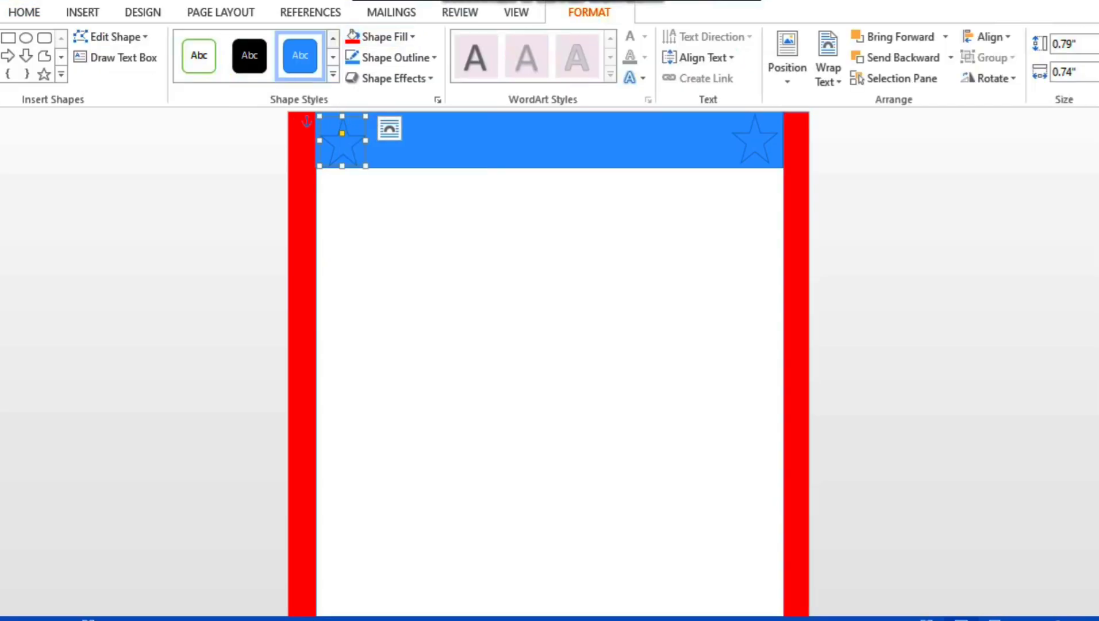
click(384, 37)
click(398, 177)
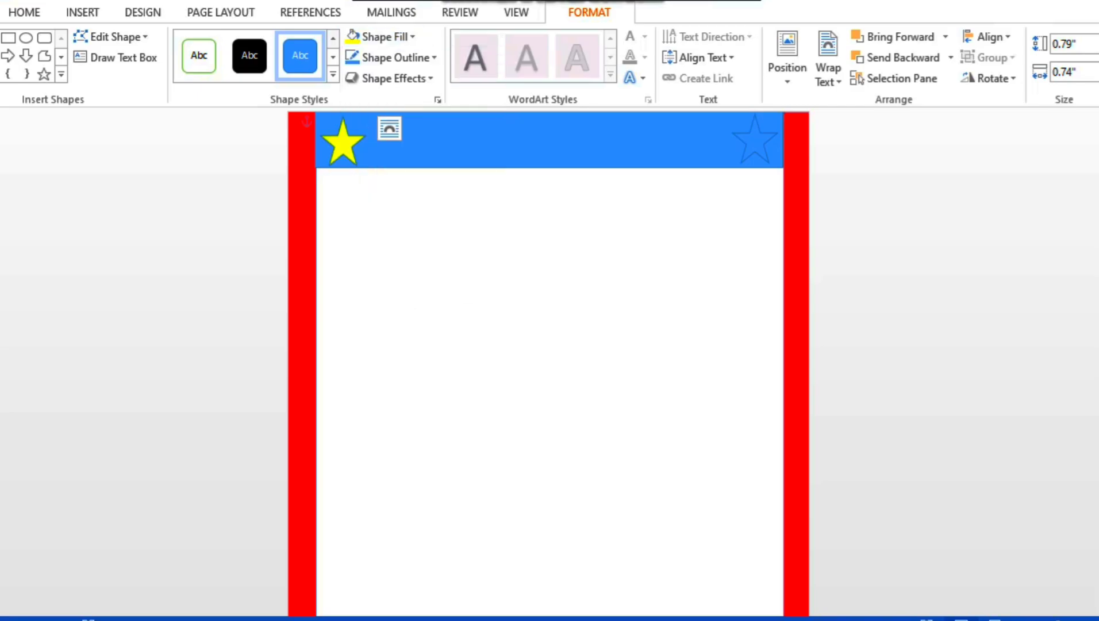
- Fill the star at the banner's right end with standard yellow
click(754, 141)
click(384, 37)
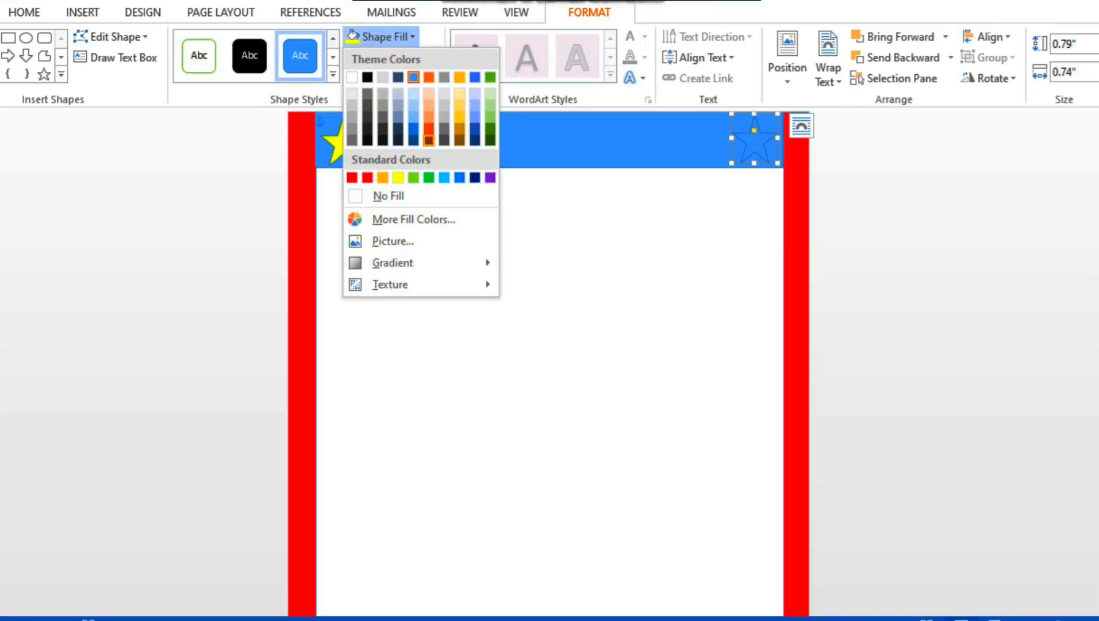
click(398, 177)
click(518, 141)
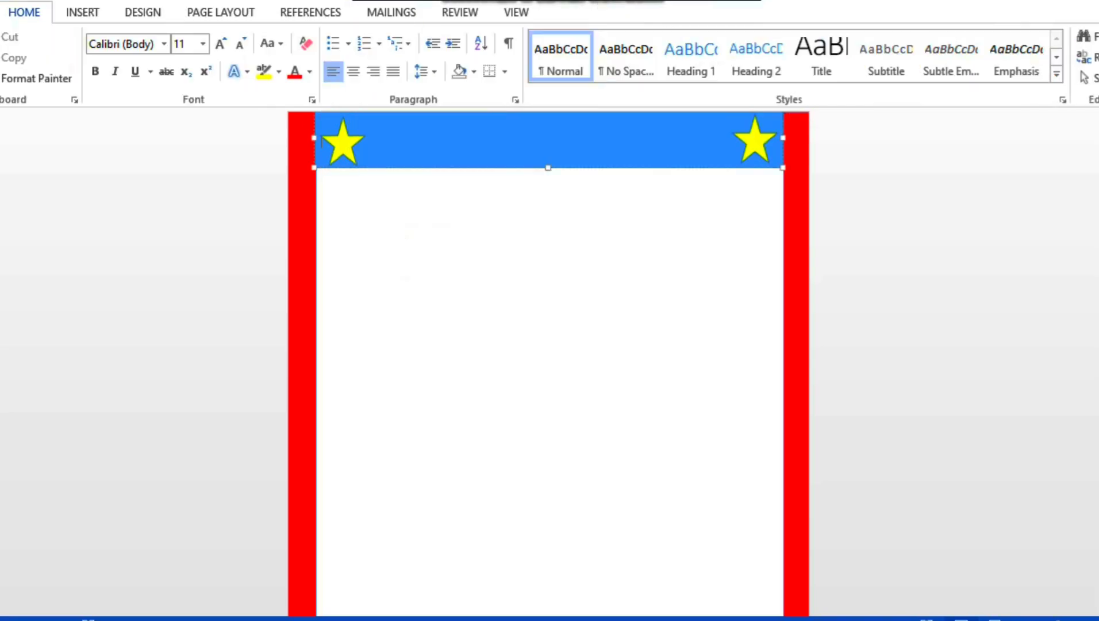
click(589, 13)
click(384, 37)
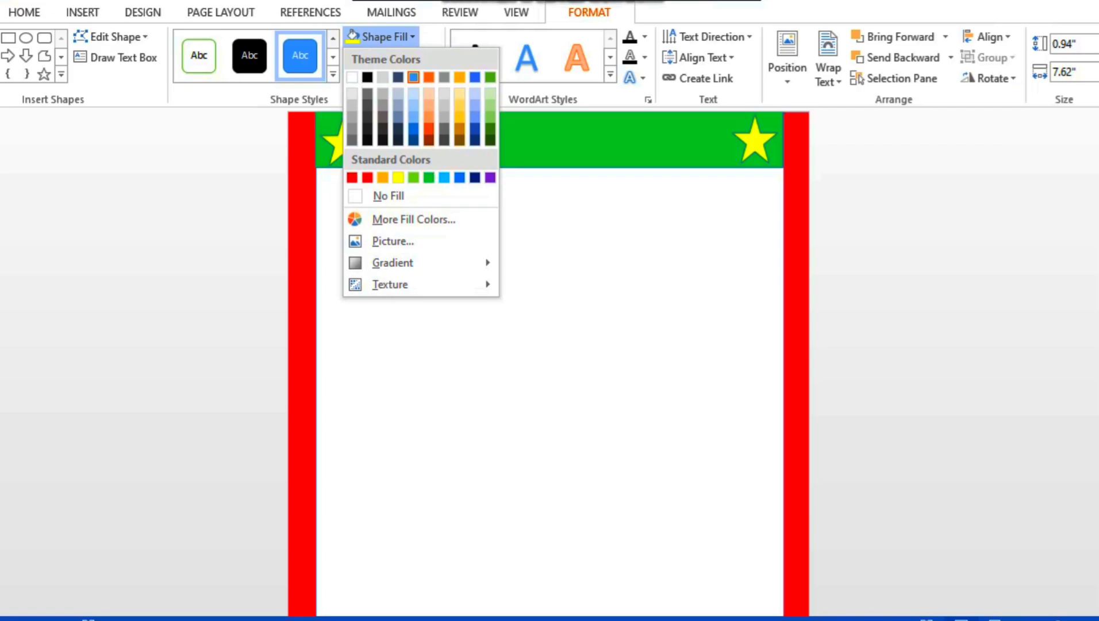
click(575, 276)
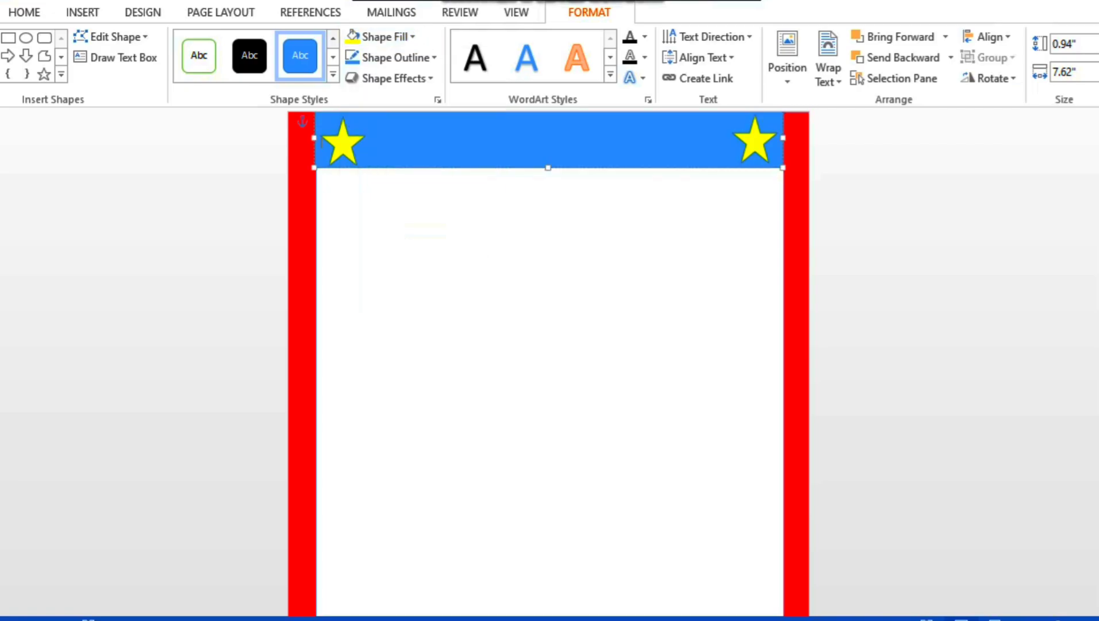
click(575, 276)
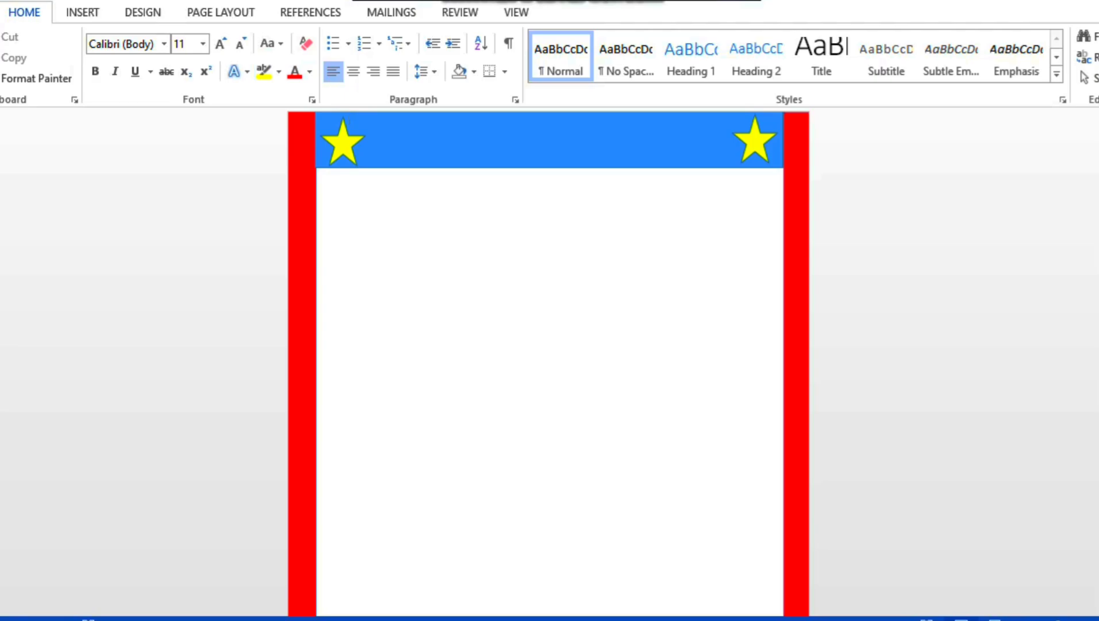
- Draw a rectangle about 1.54 inches high in the lower part of the page and widen it to the right red strip
click(82, 12)
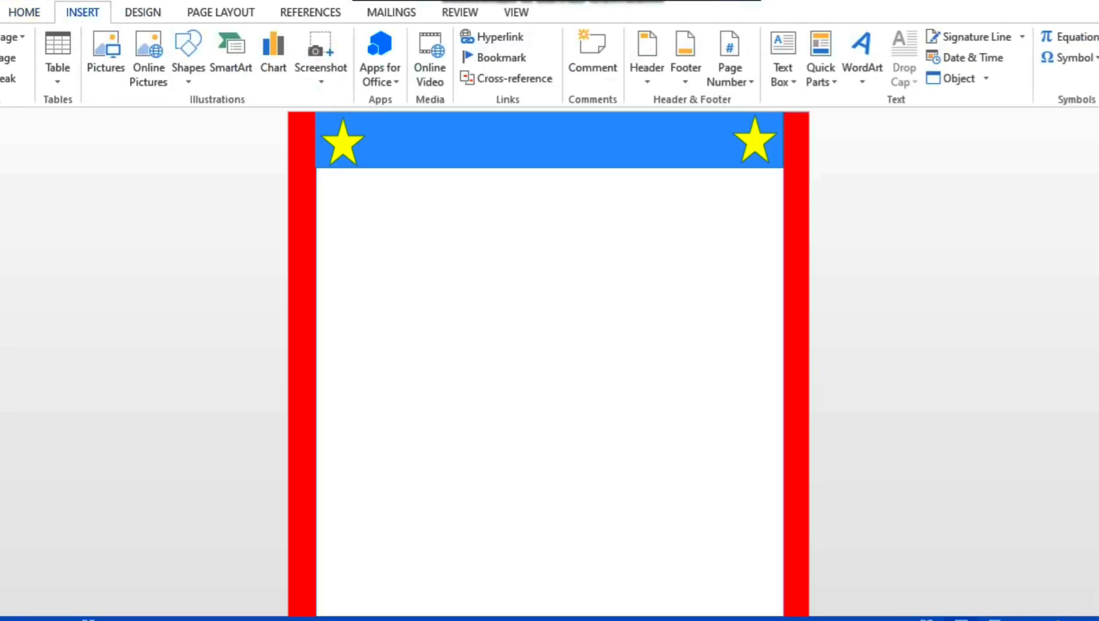
click(188, 55)
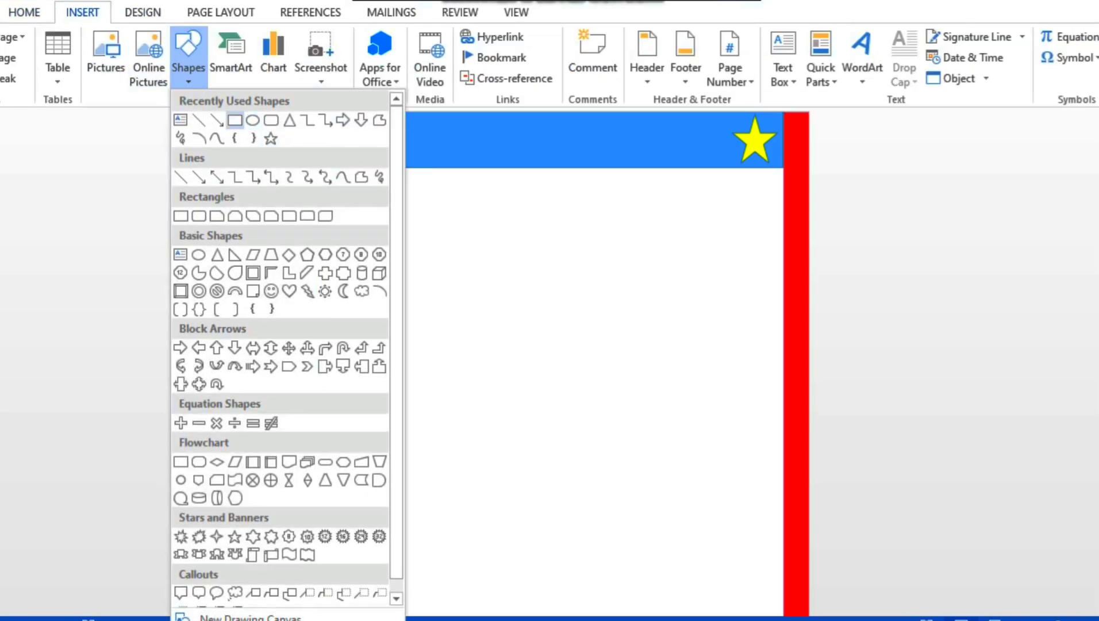
click(235, 121)
mouse_move(318, 562)
mouse_down()
mouse_move(519, 553)
mouse_move(740, 474)
mouse_move(738, 466)
mouse_up()
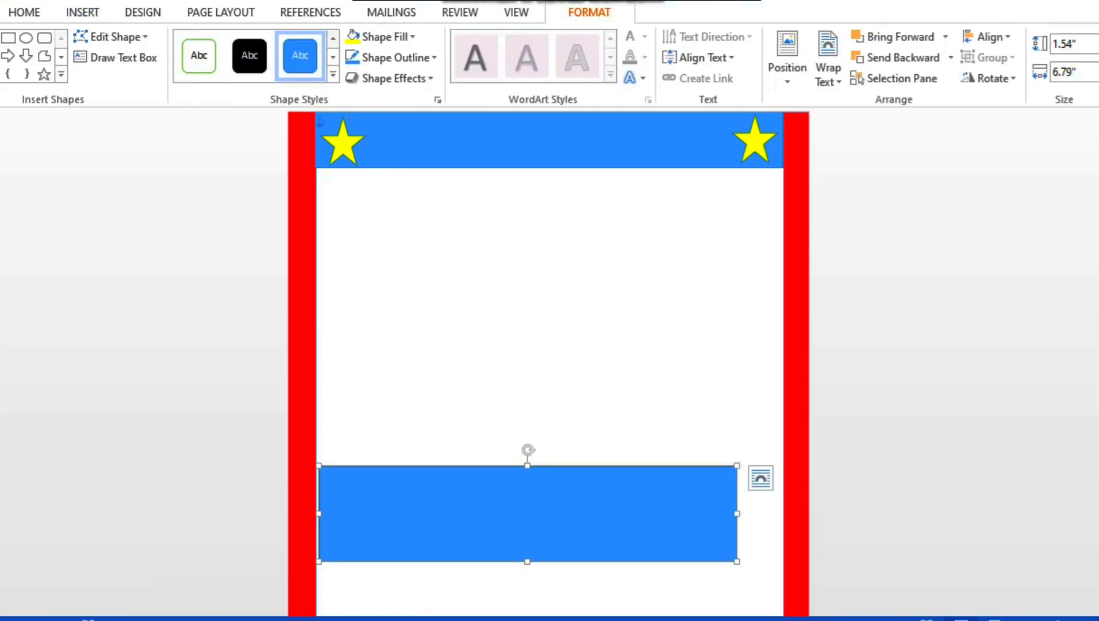
drag(737, 514, 783, 513)
- Move the new rectangle down to the lower end of the page and extend it to the left red strip, about 7.63 inches wide
click(349, 119)
click(551, 513)
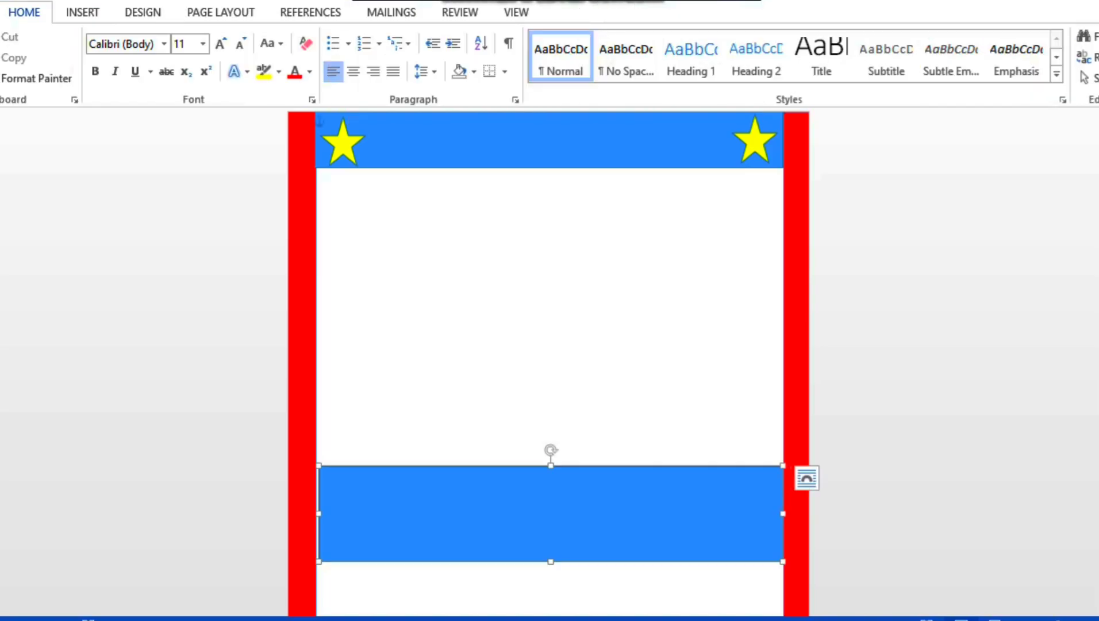
drag(552, 513, 554, 569)
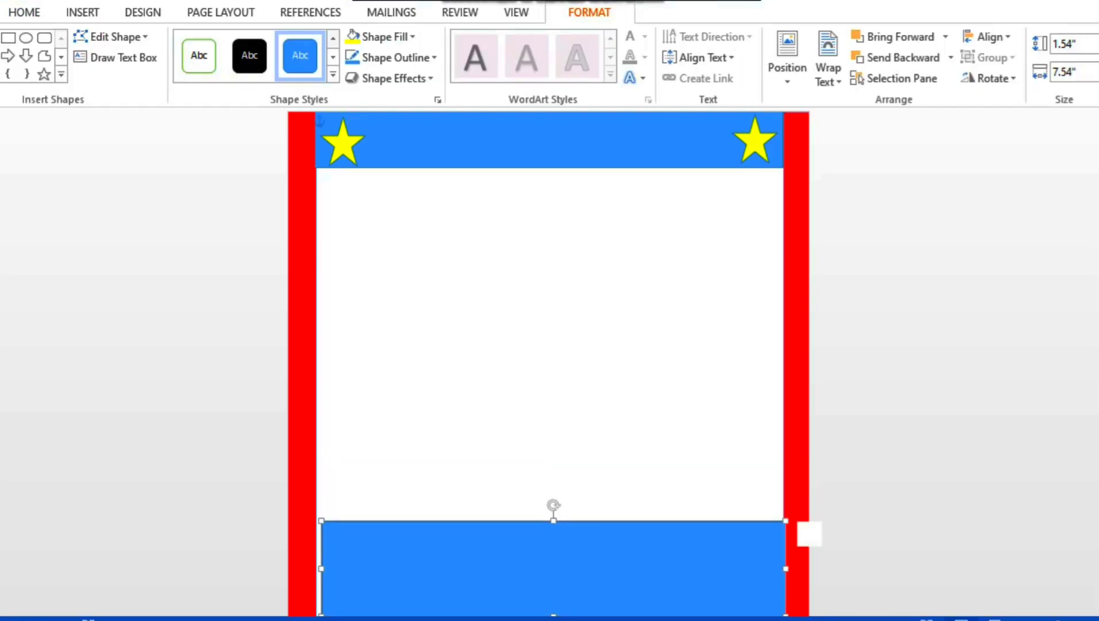
drag(321, 569, 316, 569)
click(549, 345)
- Fill the top banner with standard dark blue
double_click(551, 136)
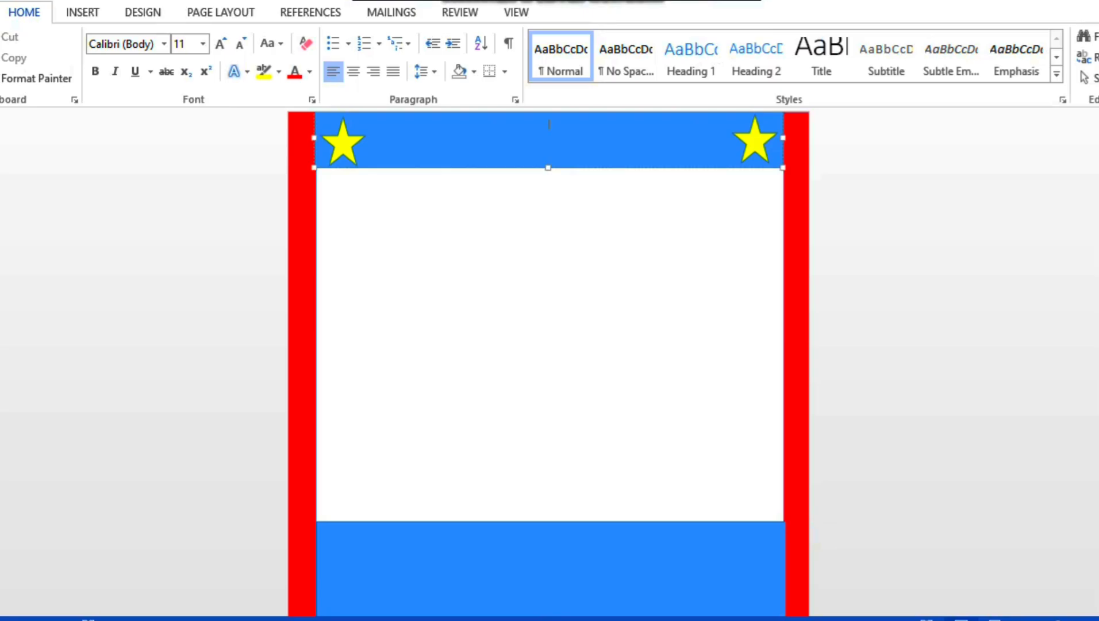
click(413, 36)
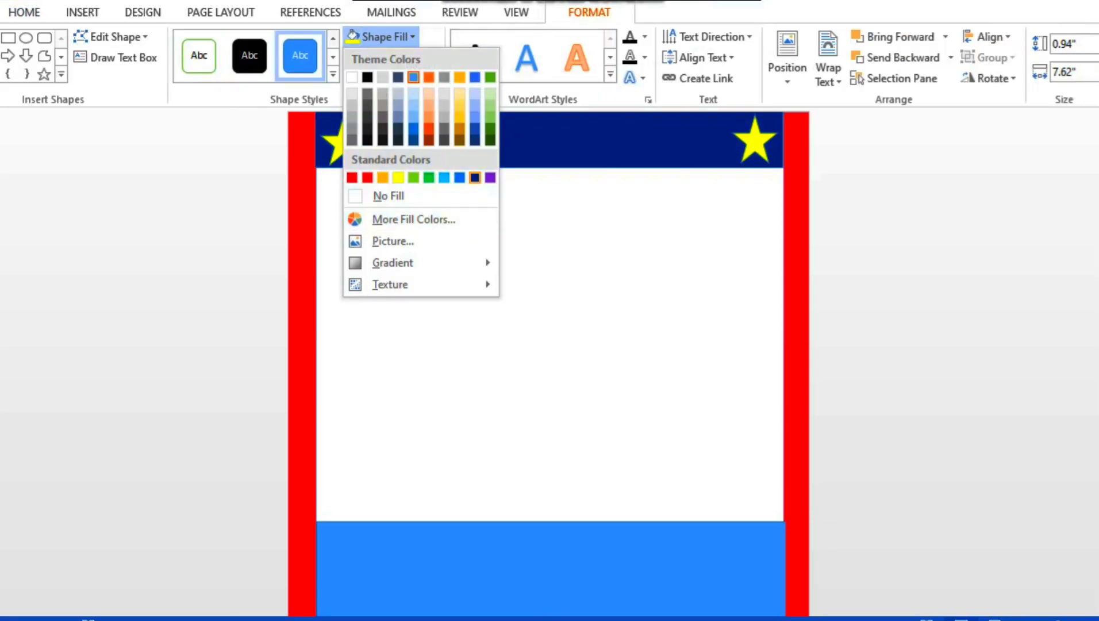
click(475, 177)
- Widen both banner stars toward the middle, making the left one about 1.44 inches wide
click(343, 143)
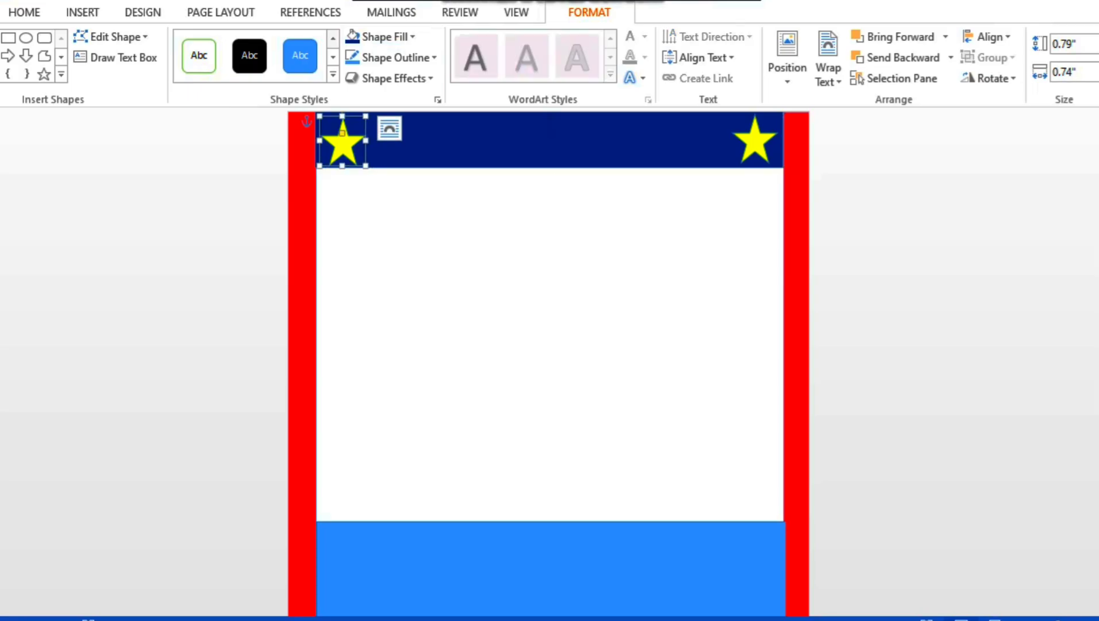
drag(365, 140, 409, 140)
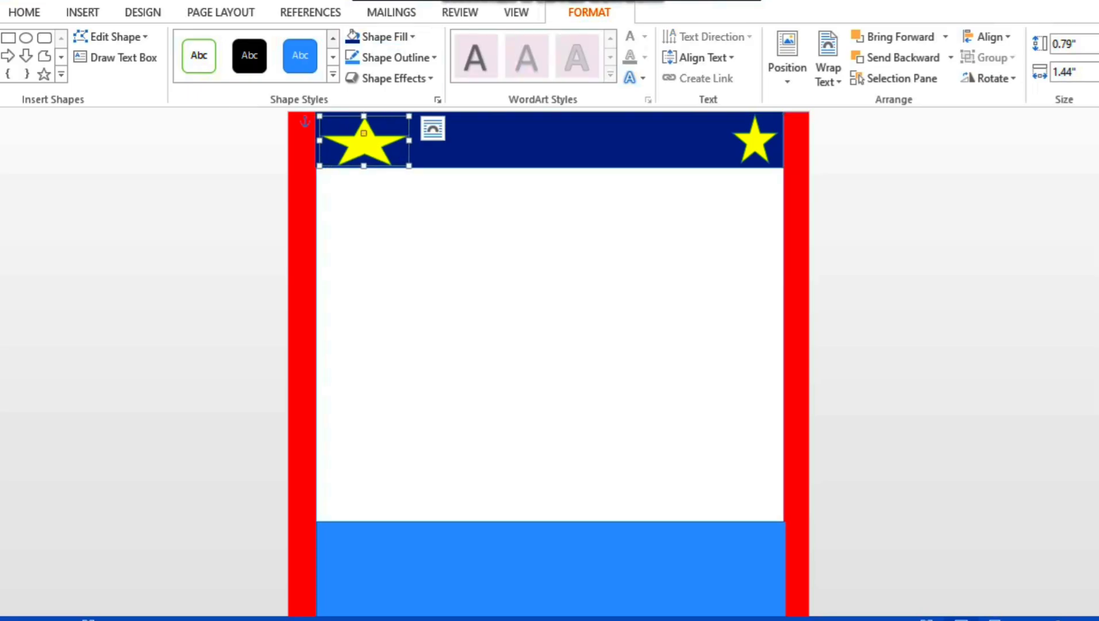
click(755, 141)
drag(726, 138, 700, 138)
click(604, 259)
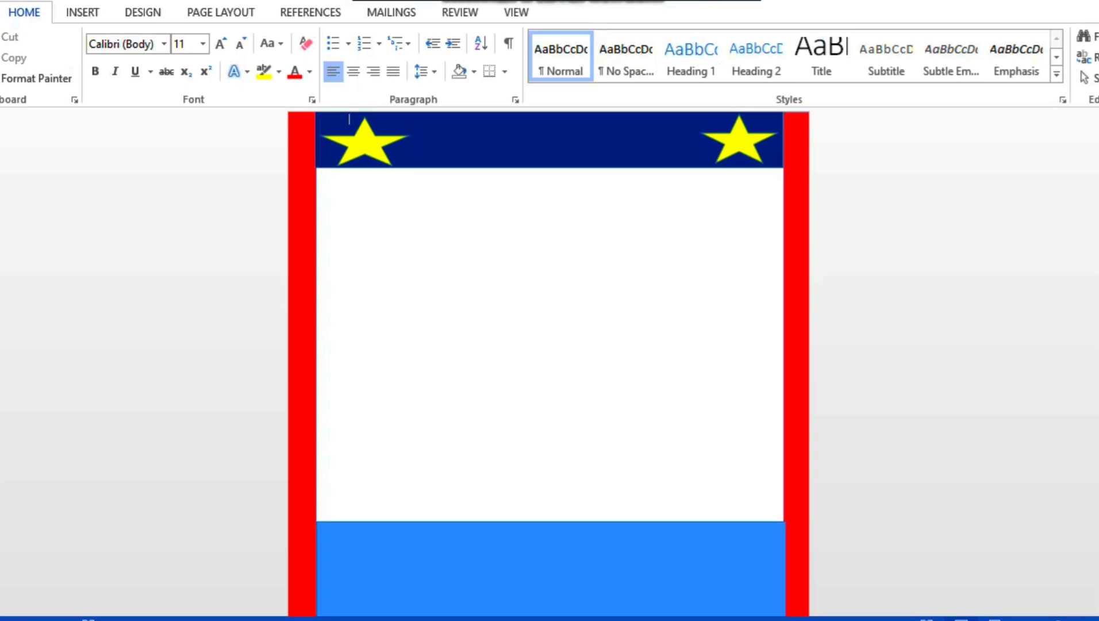
- Enter the title "Birthday Invitation Card" on the second line of the top banner, indented by three tabs
click(550, 568)
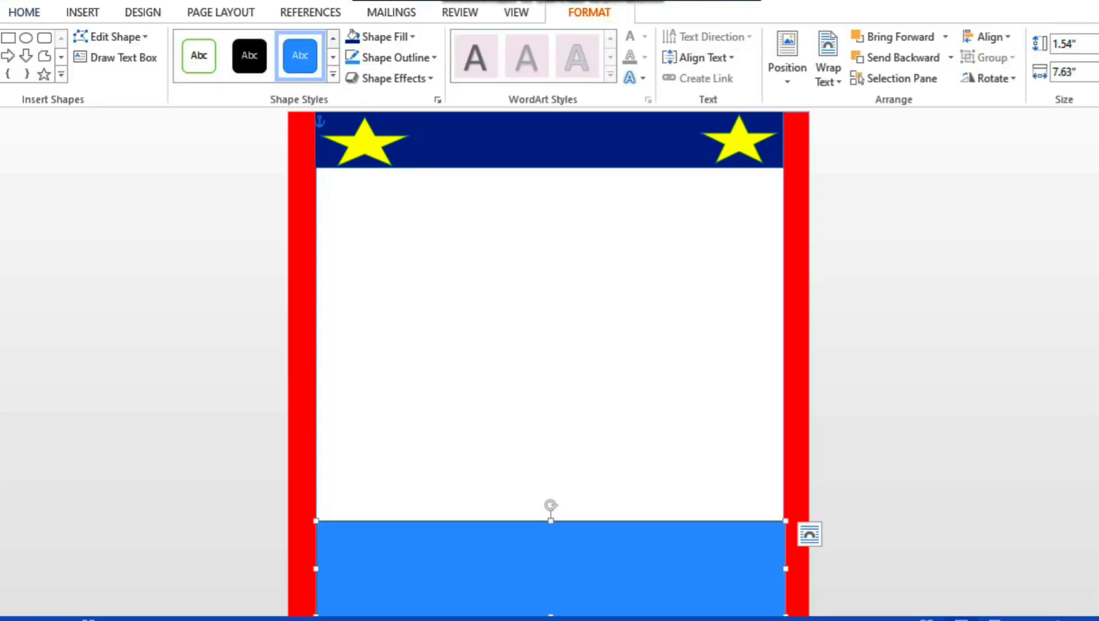
click(549, 141)
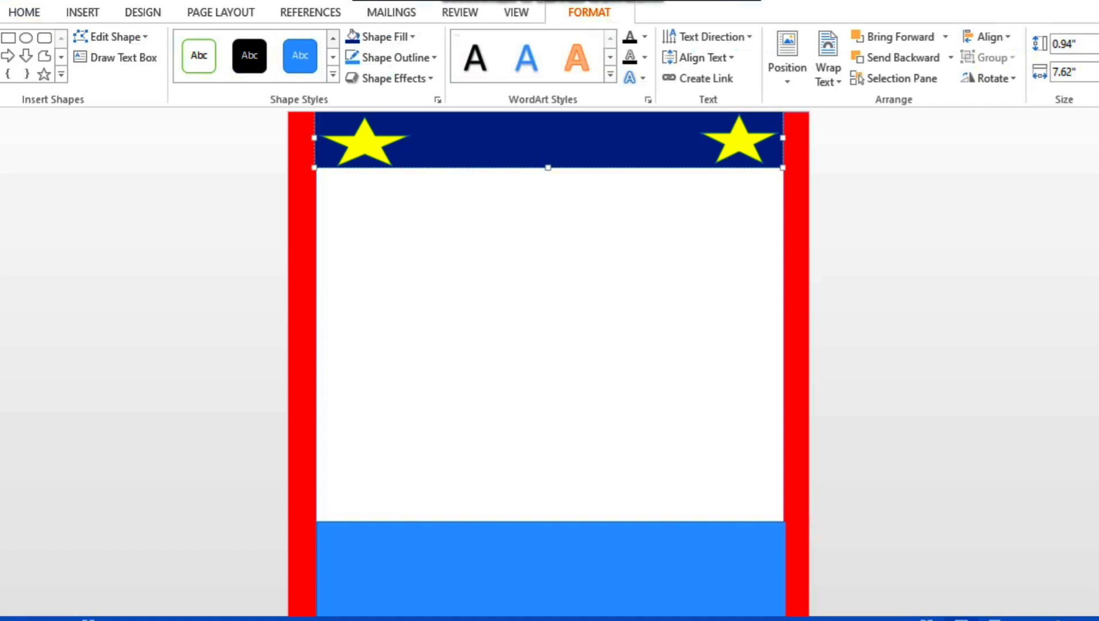
key(Return)
key(Tab)
key(Tab)
key(Tab)
text(Birthday Invitation Card)
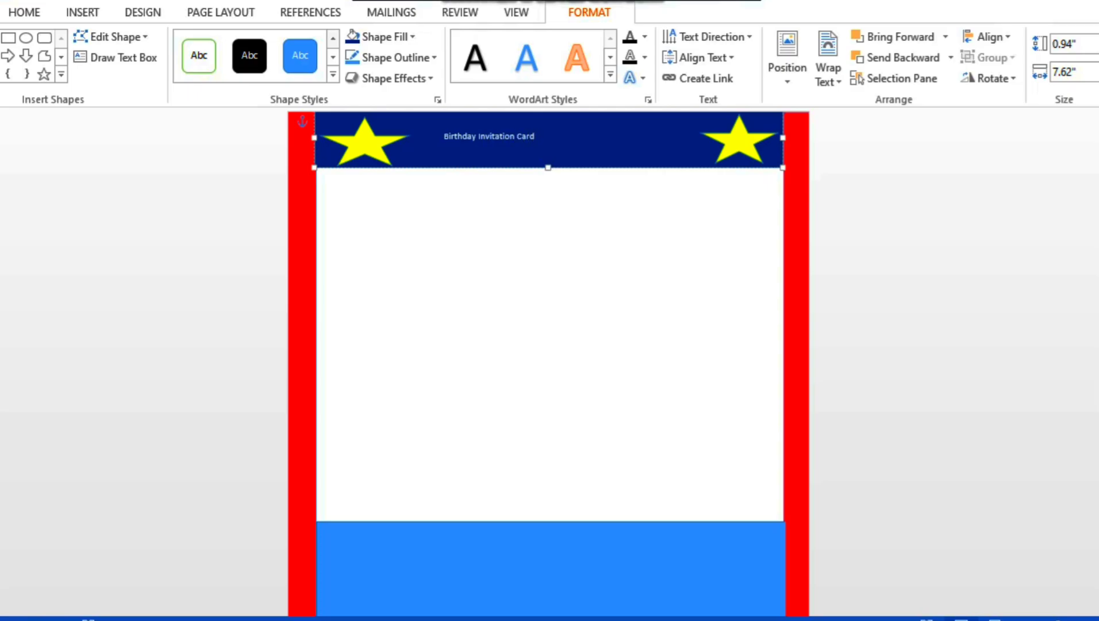
- Enlarge the banner title to 26 pt and center it
drag(536, 137, 444, 137)
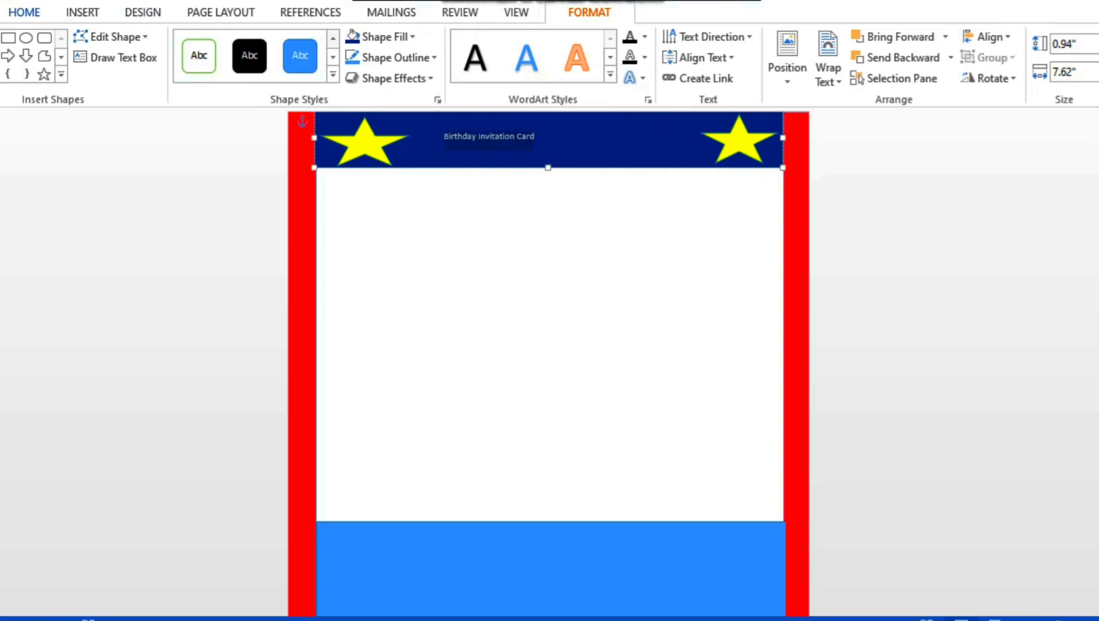
click(24, 12)
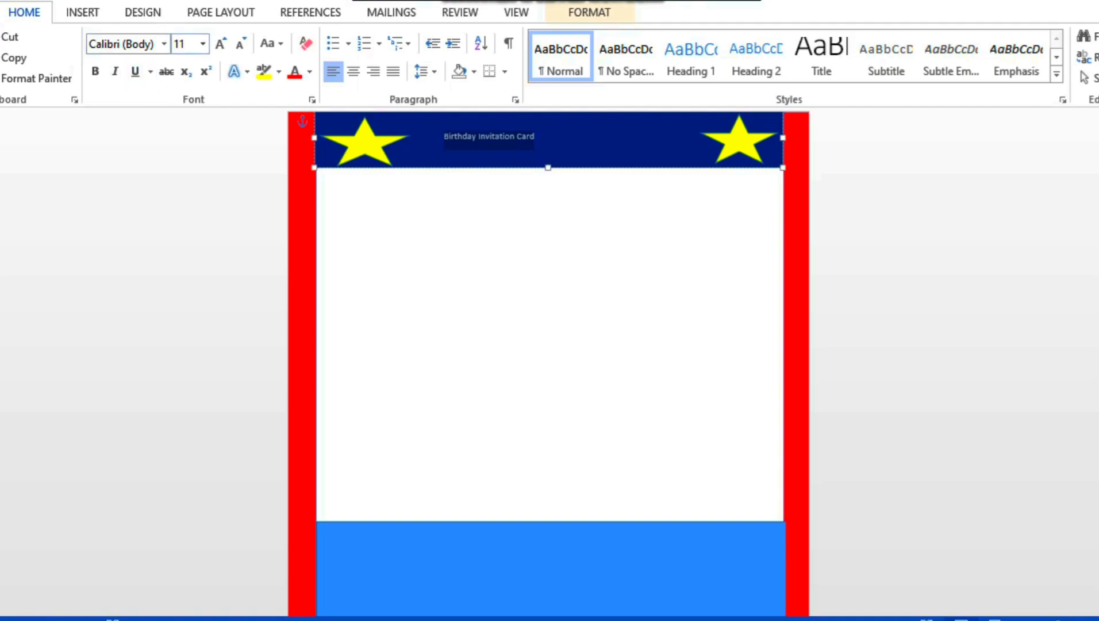
click(220, 44)
click(220, 44)
click(220, 44)
click(220, 44)
click(220, 44)
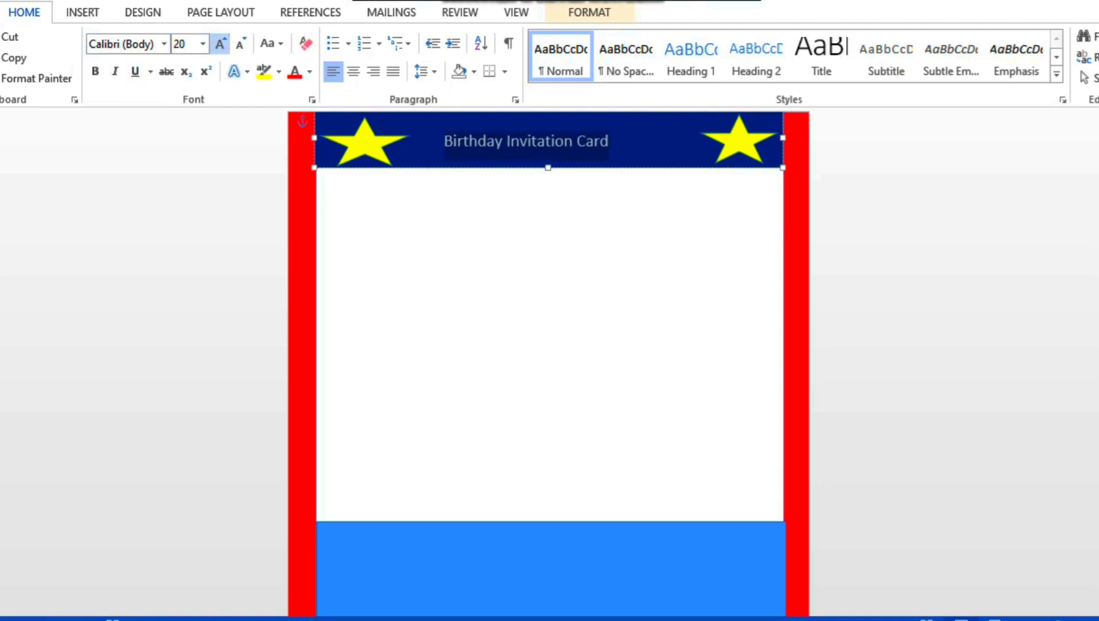
click(220, 43)
click(220, 44)
click(221, 44)
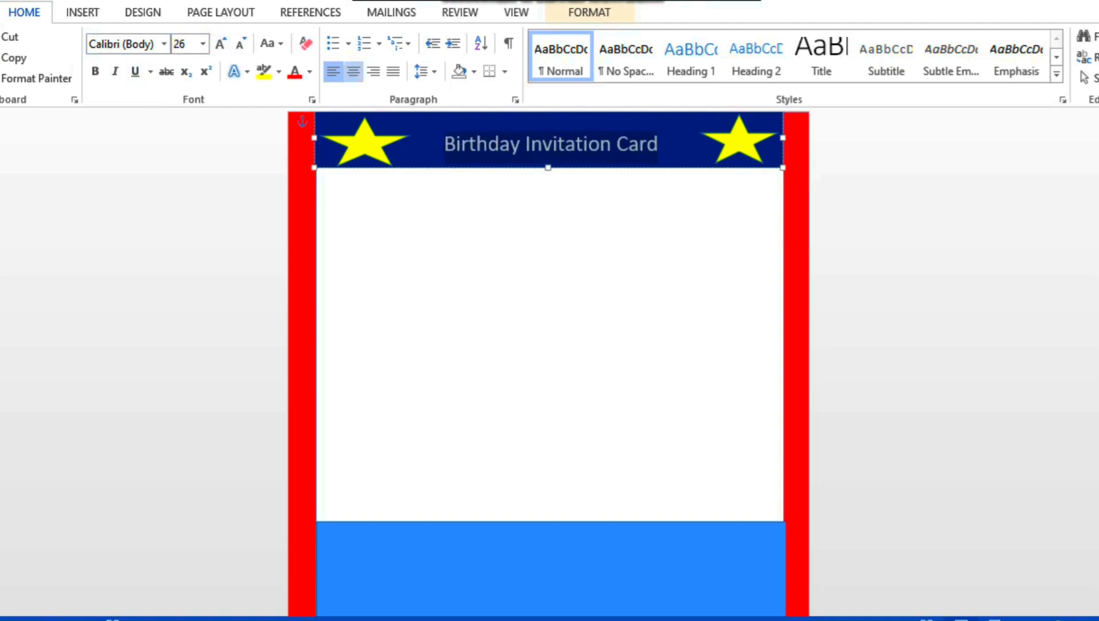
click(353, 71)
click(517, 144)
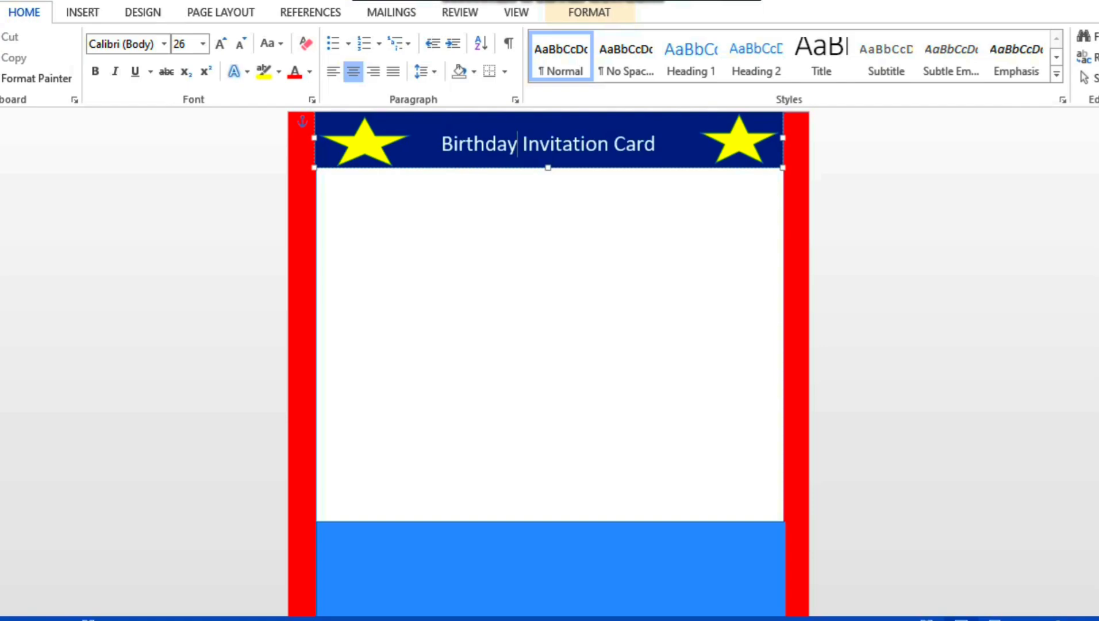
- Increase the banner title's font size to 36 pt
drag(656, 144, 441, 144)
click(220, 44)
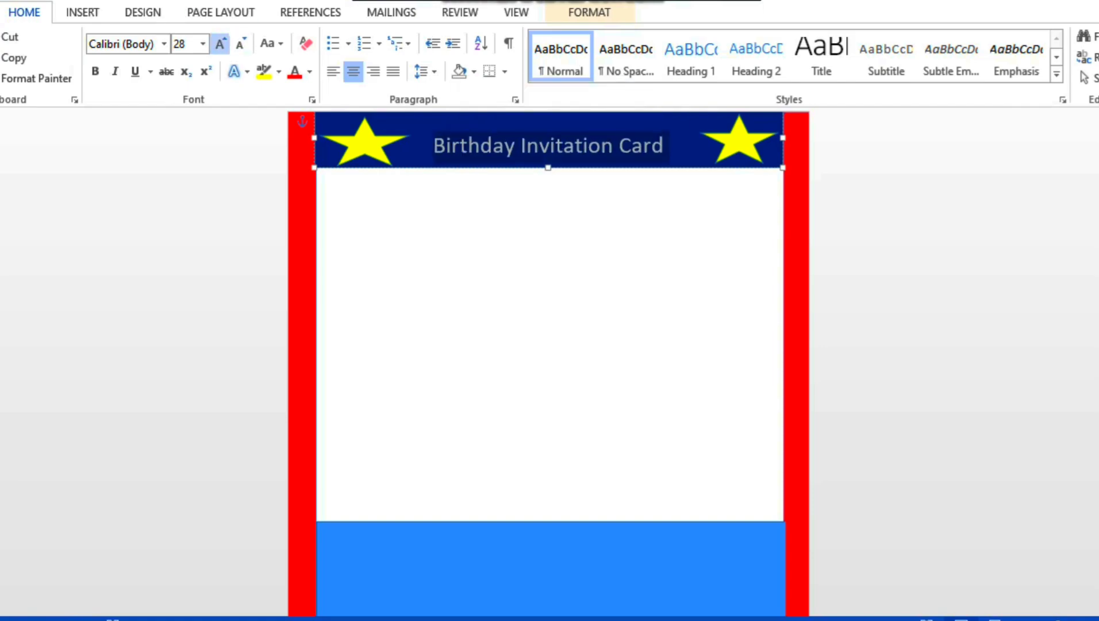
click(220, 43)
click(220, 44)
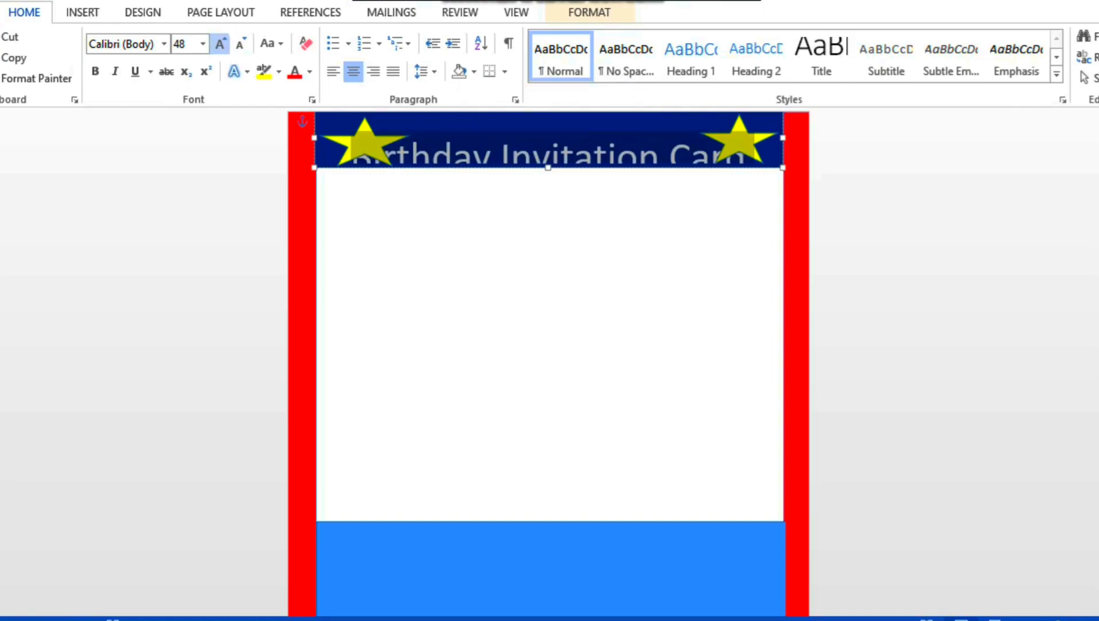
click(240, 43)
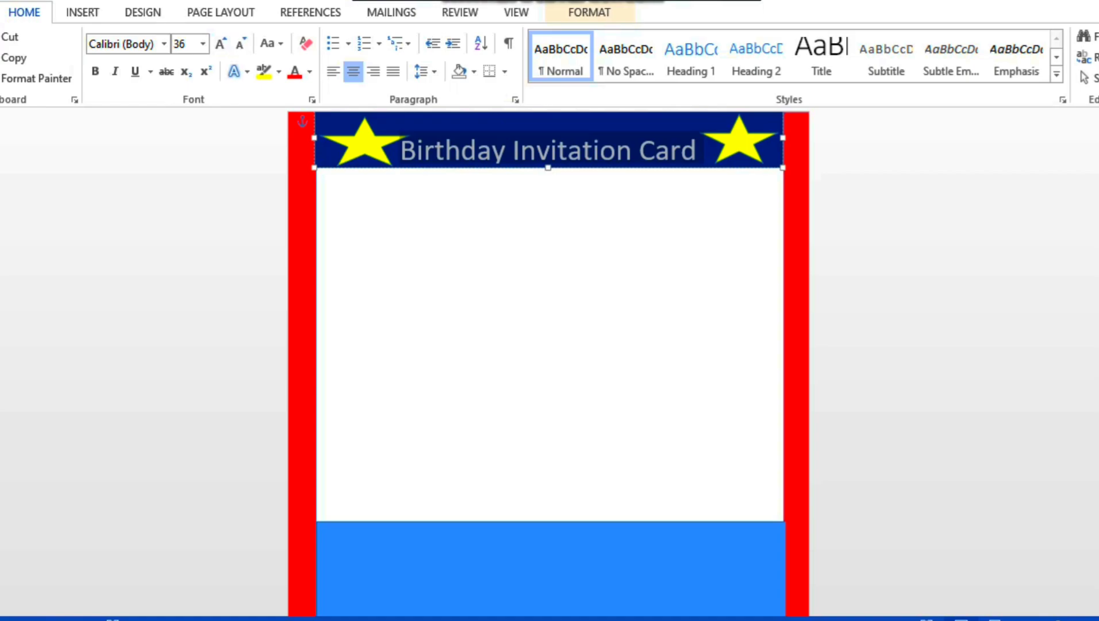
click(426, 71)
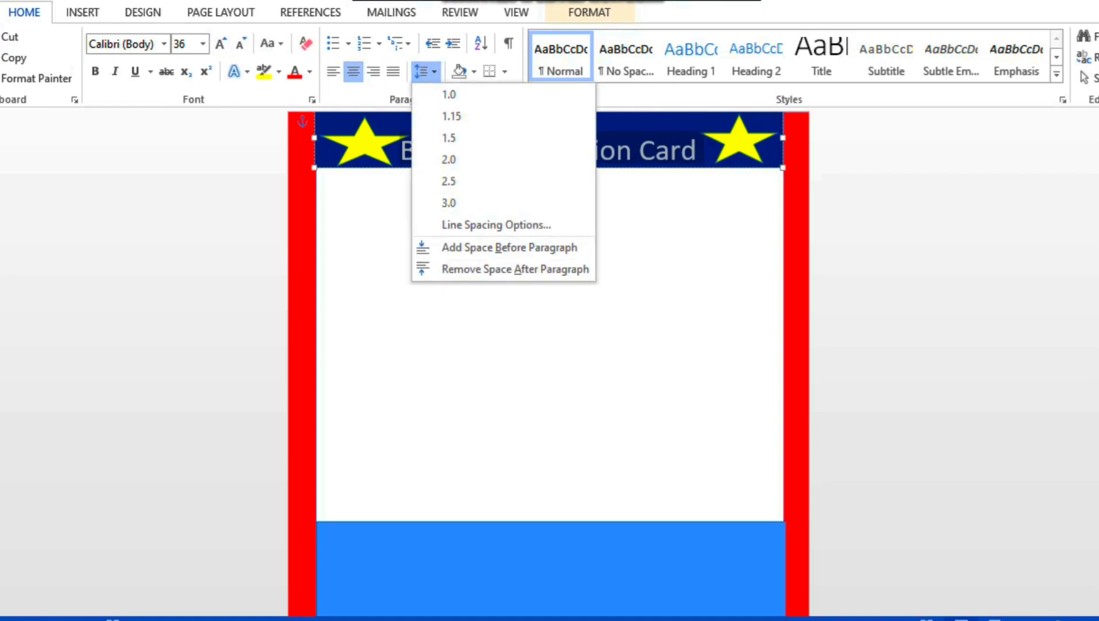
click(496, 225)
click(506, 151)
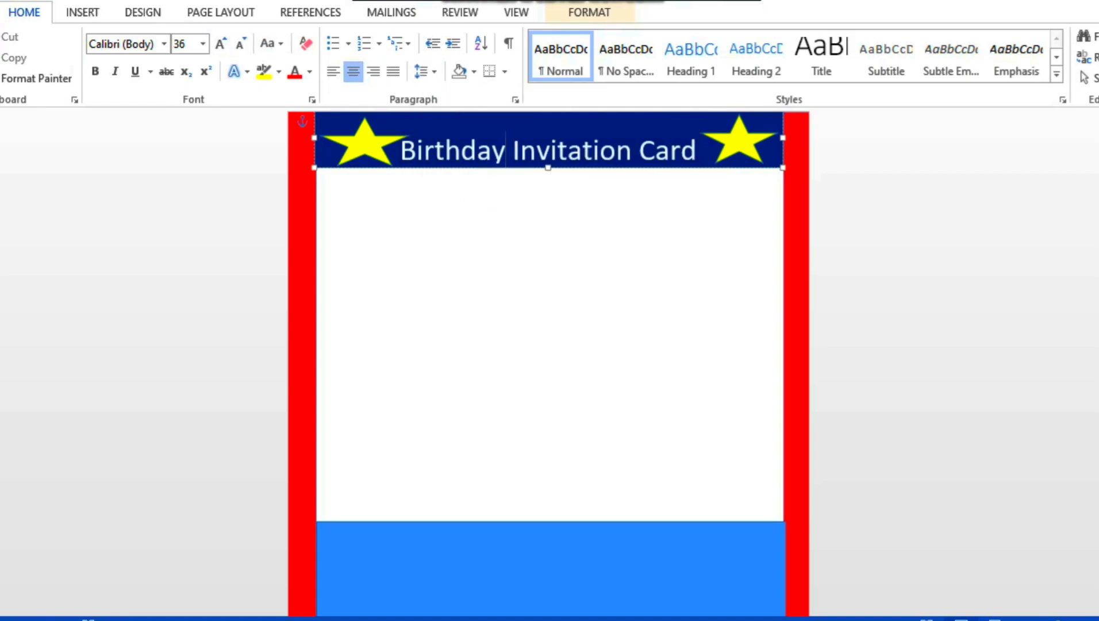
- Color the "Birthday Invitation Card" title with the orange theme color and make it bold
drag(699, 150, 423, 151)
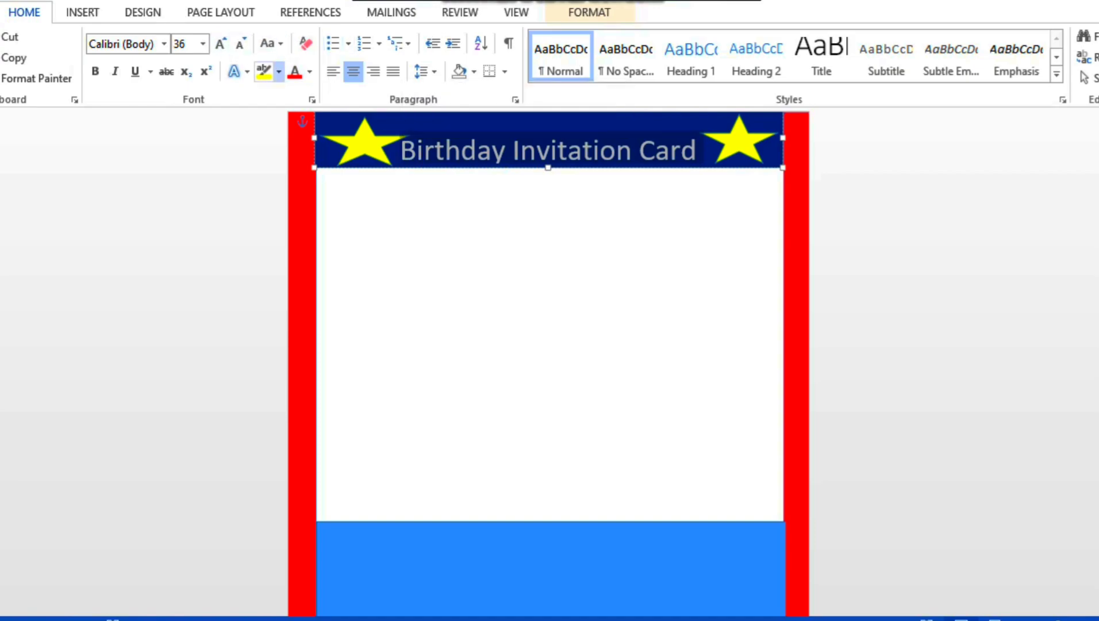
click(279, 71)
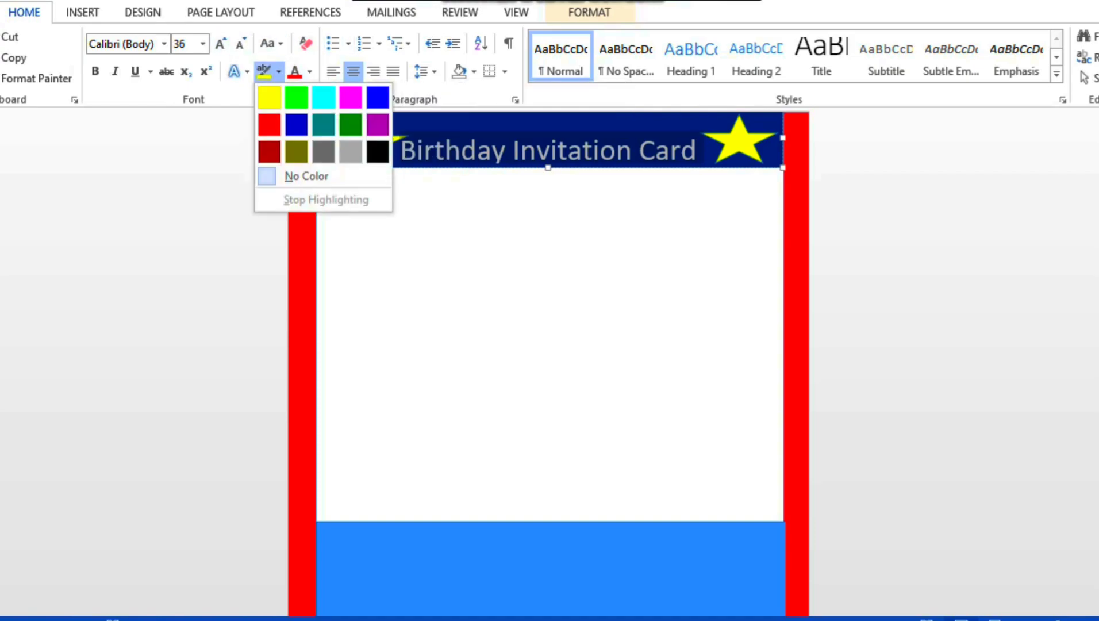
click(309, 72)
click(309, 71)
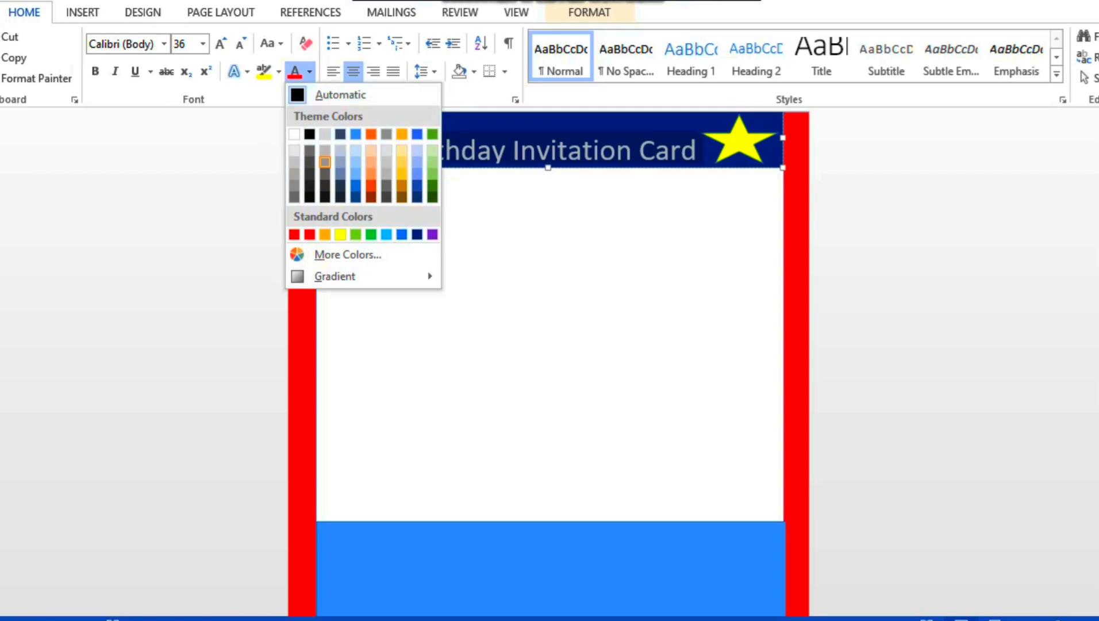
click(402, 134)
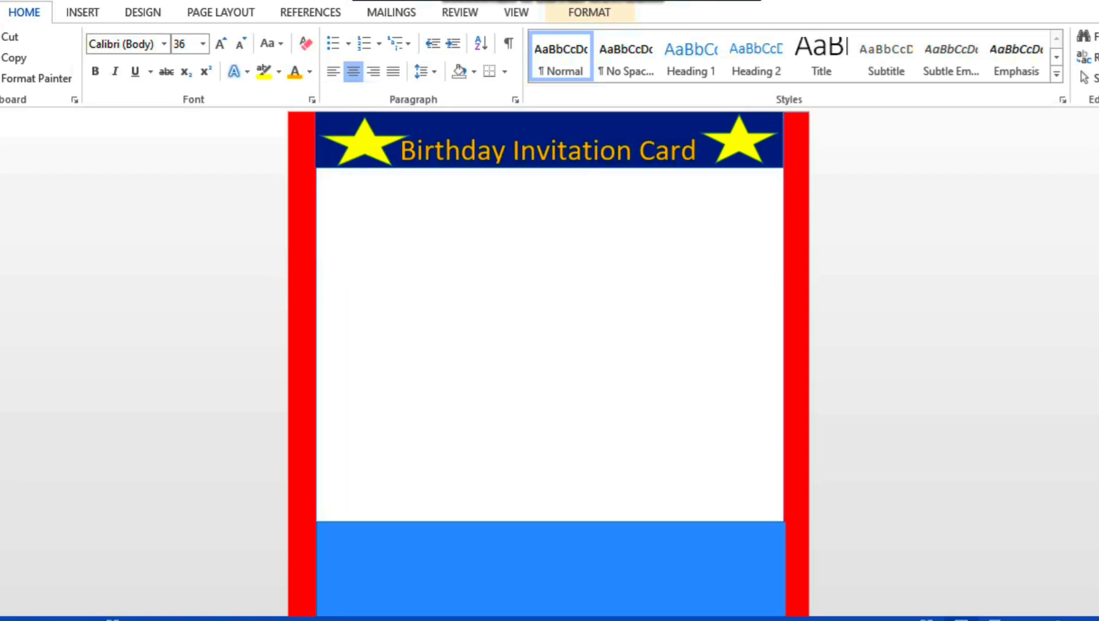
click(96, 71)
click(349, 119)
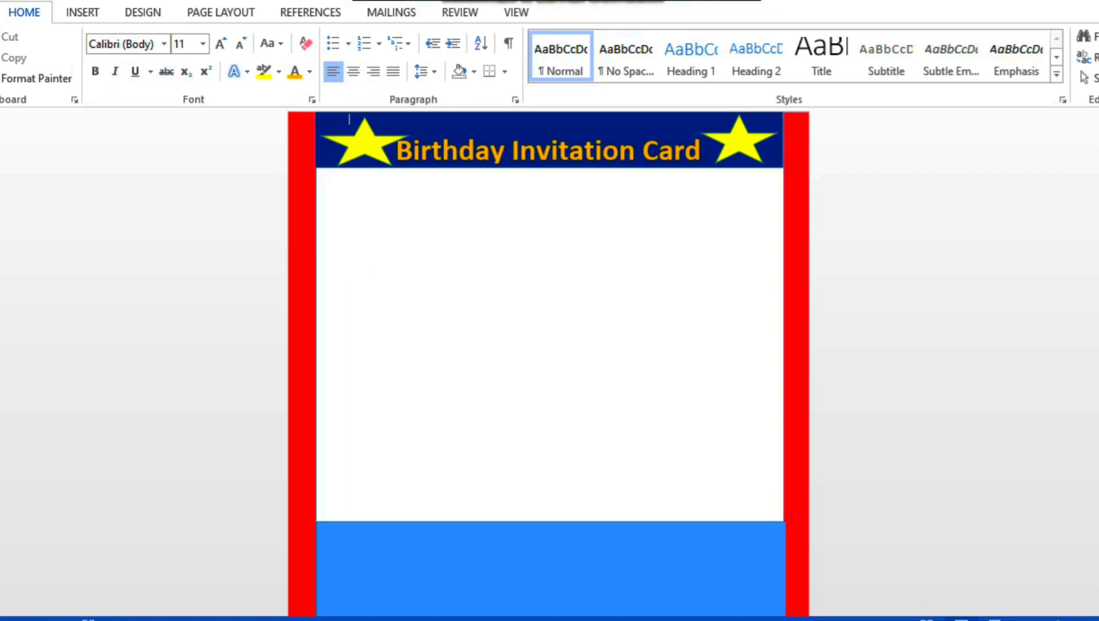
drag(397, 151, 702, 151)
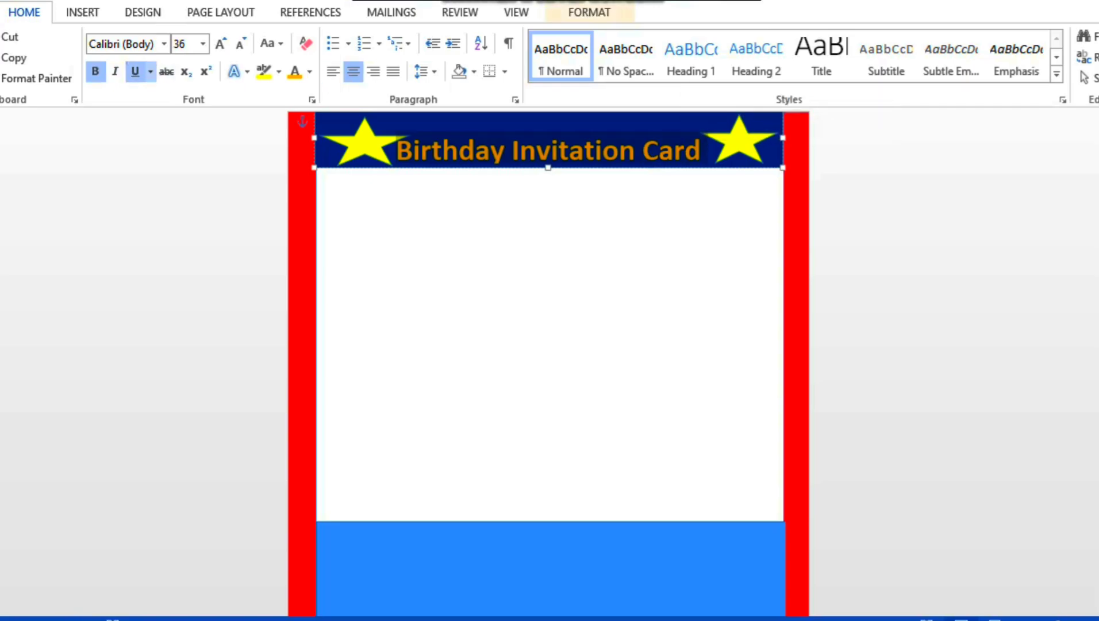
click(349, 119)
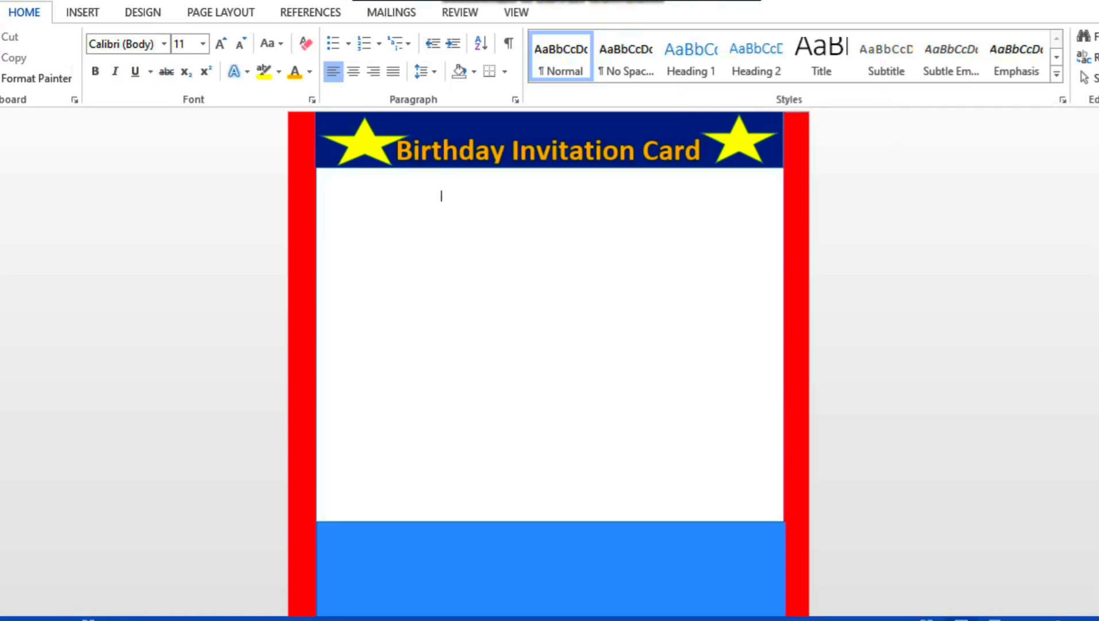
- Shift the blue bottom band slightly down so it lines up between the two red side strips
click(550, 569)
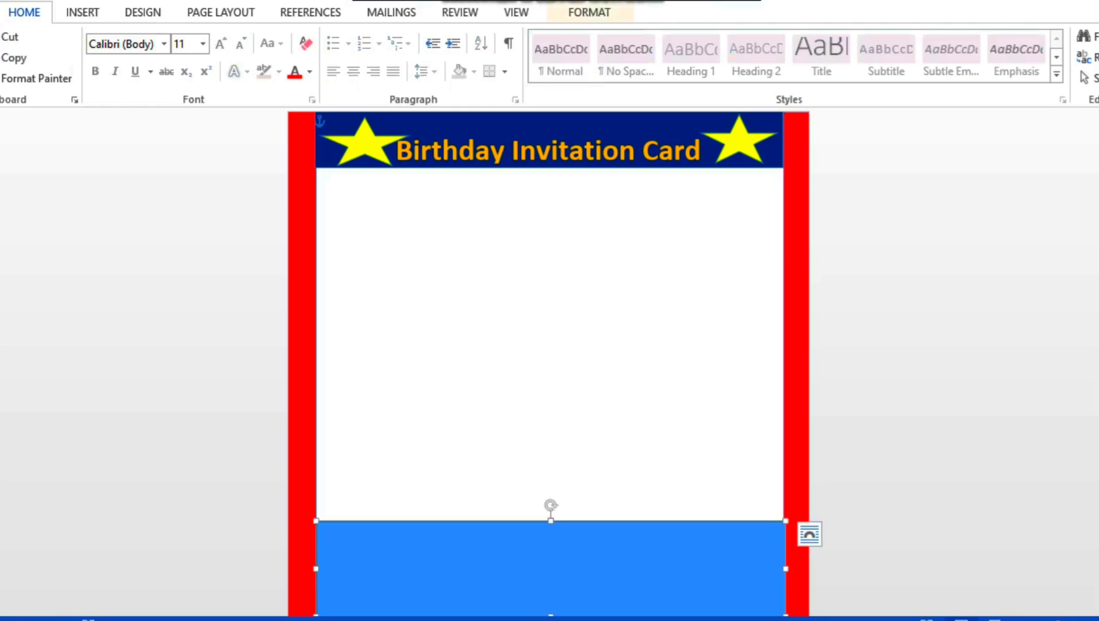
mouse_move(551, 569)
mouse_down()
mouse_move(548, 521)
mouse_move(547, 574)
mouse_up()
click(349, 119)
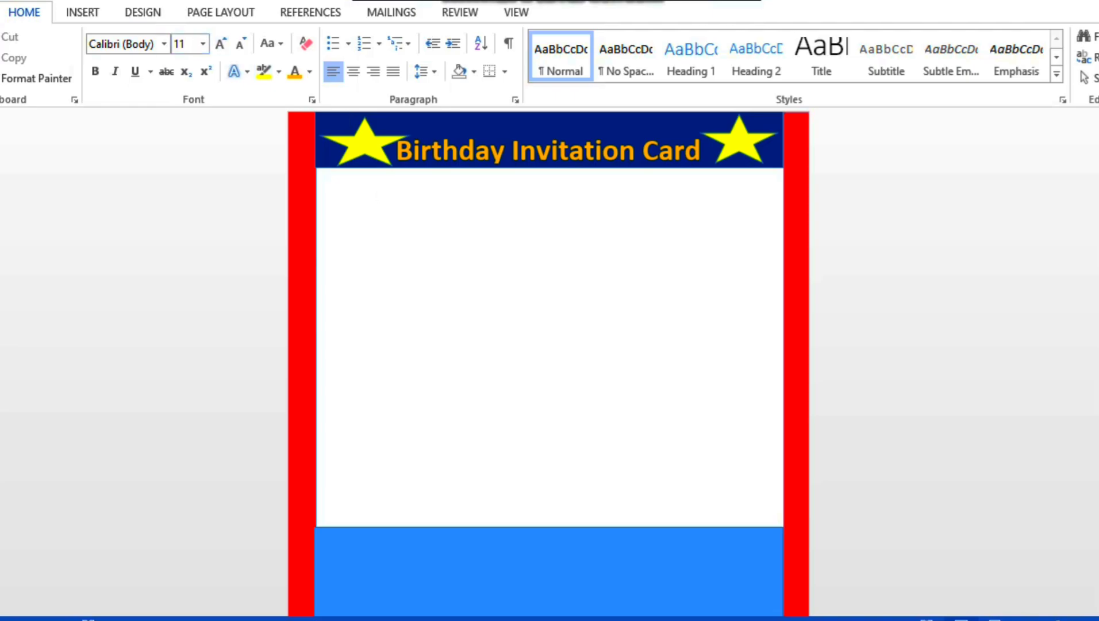
- Draw a wide Frame shape in the white area below the title banner
click(82, 12)
click(188, 58)
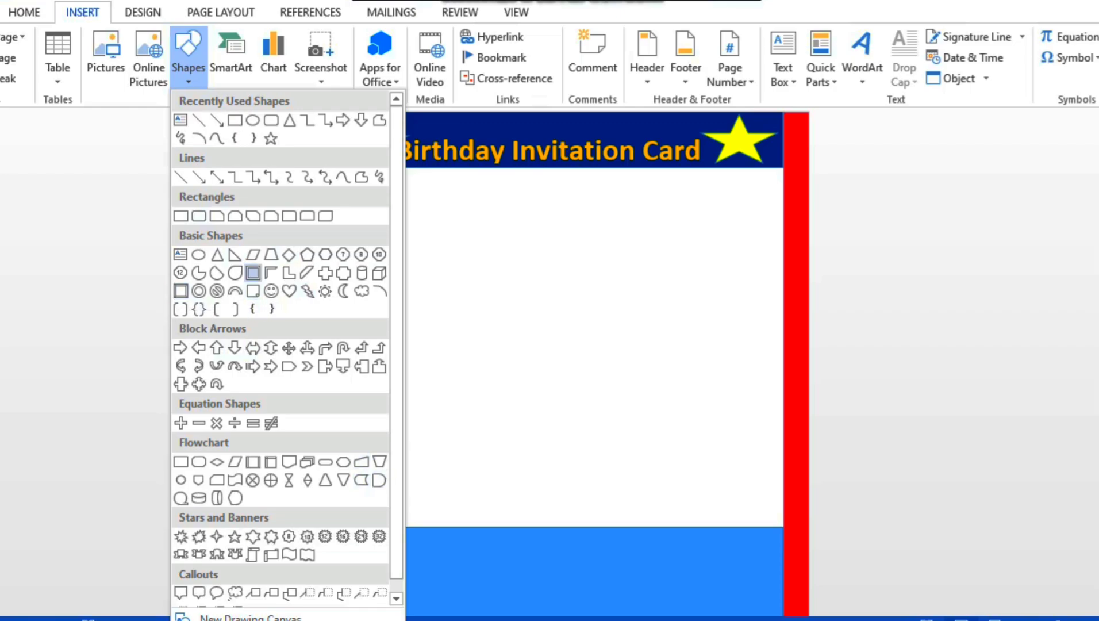
click(252, 272)
drag(333, 237, 731, 333)
click(380, 196)
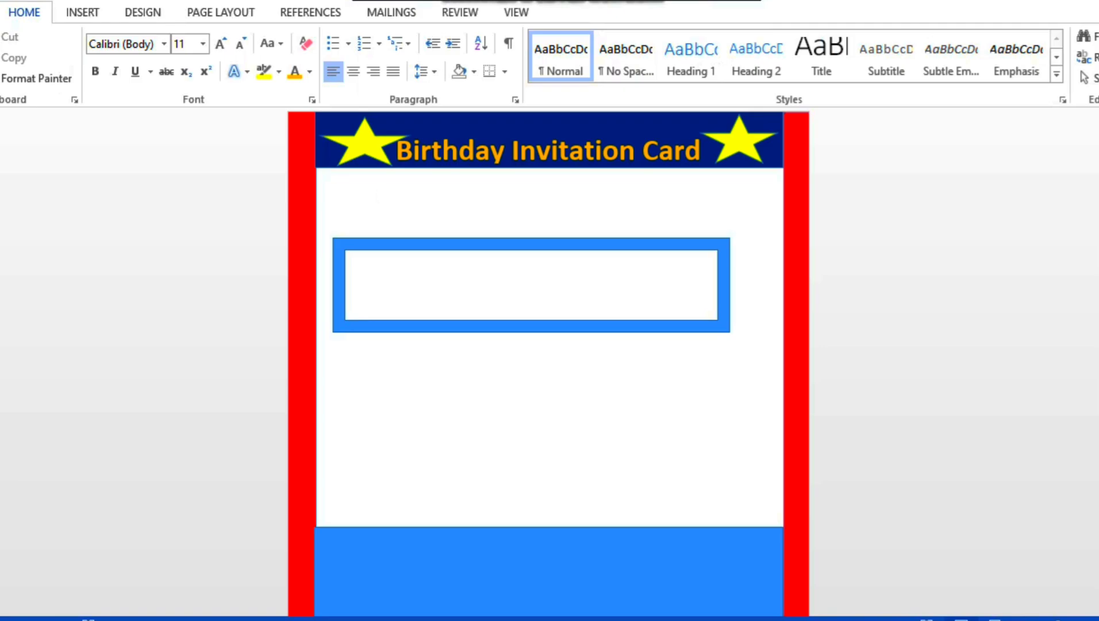
- Shift the frame toward the page center, then make it about twice as tall and noticeably narrower
drag(532, 244, 548, 244)
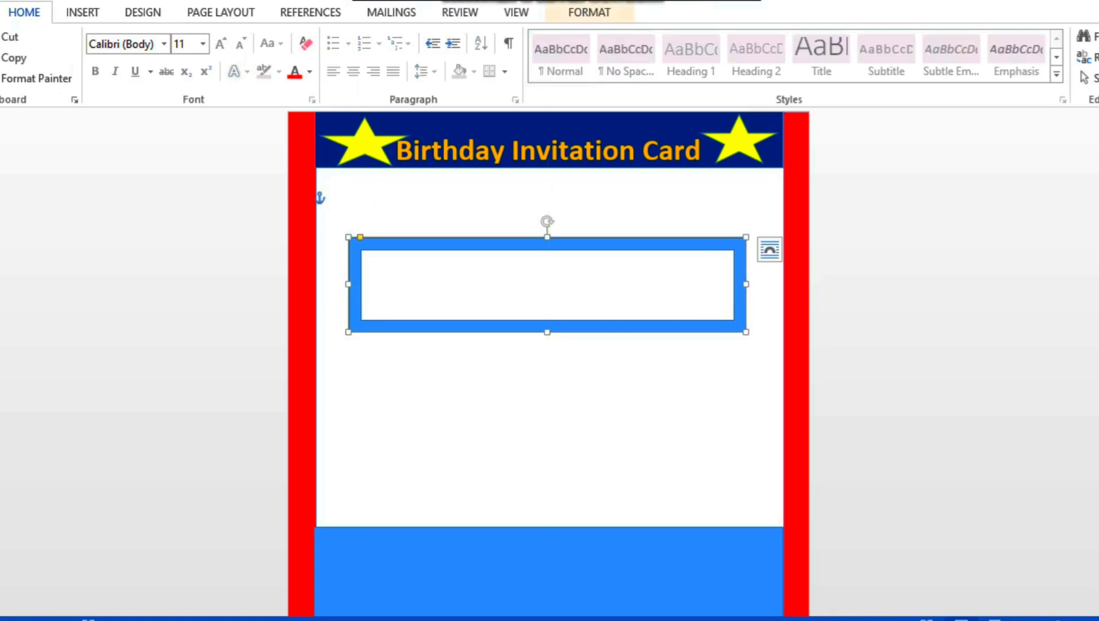
drag(547, 332, 547, 427)
drag(746, 332, 654, 332)
click(380, 197)
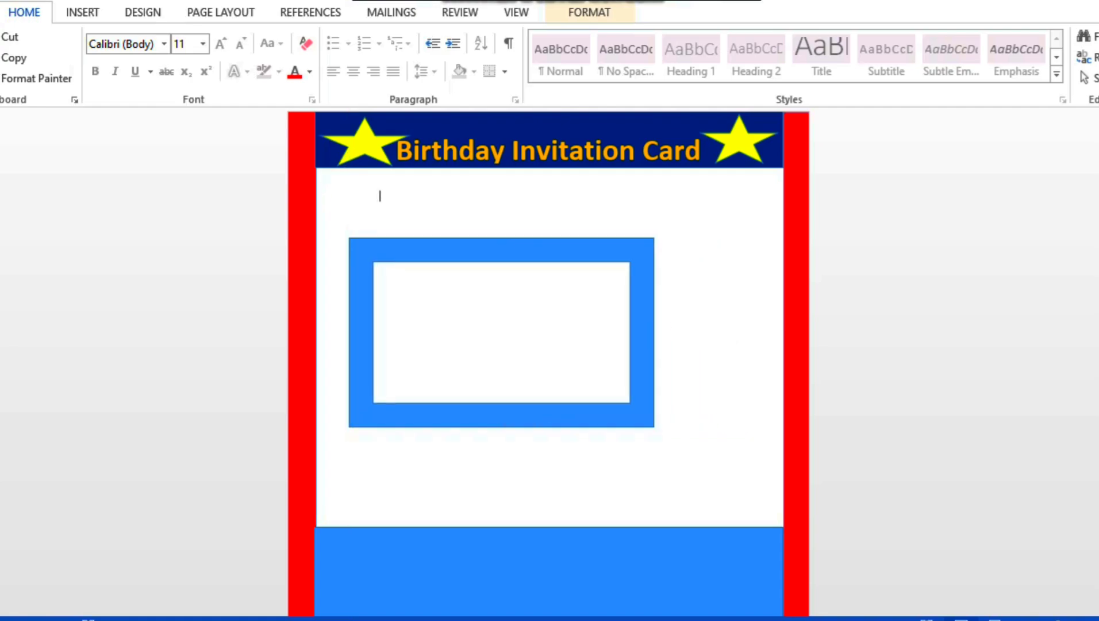
- Widen the frame and center it between the side strips, midway between the title banner and bottom band
drag(460, 250, 492, 249)
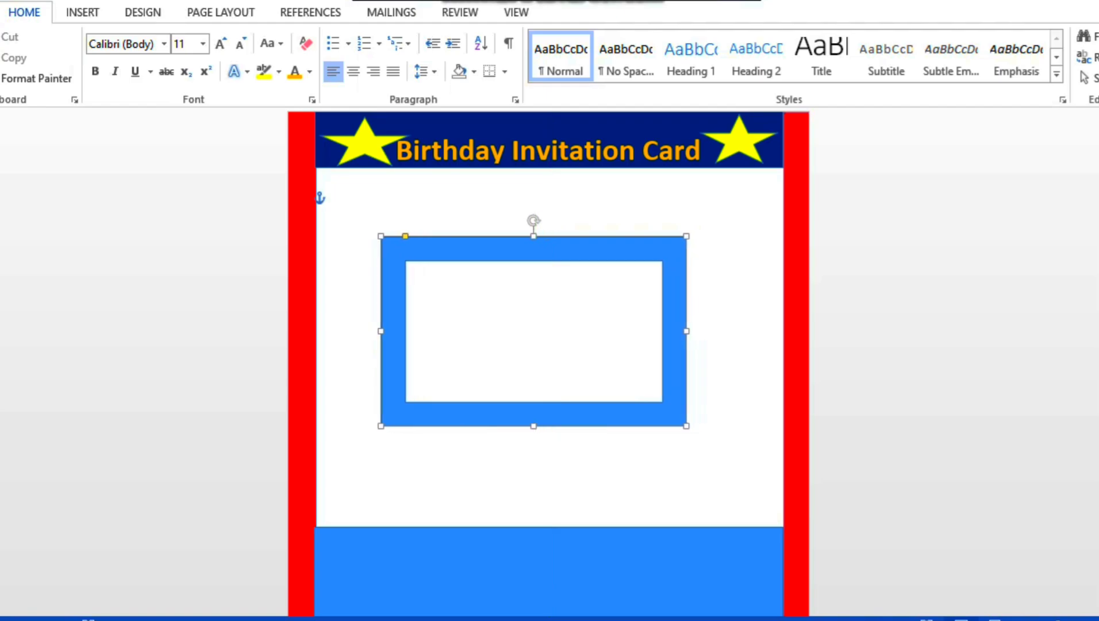
click(711, 249)
click(533, 249)
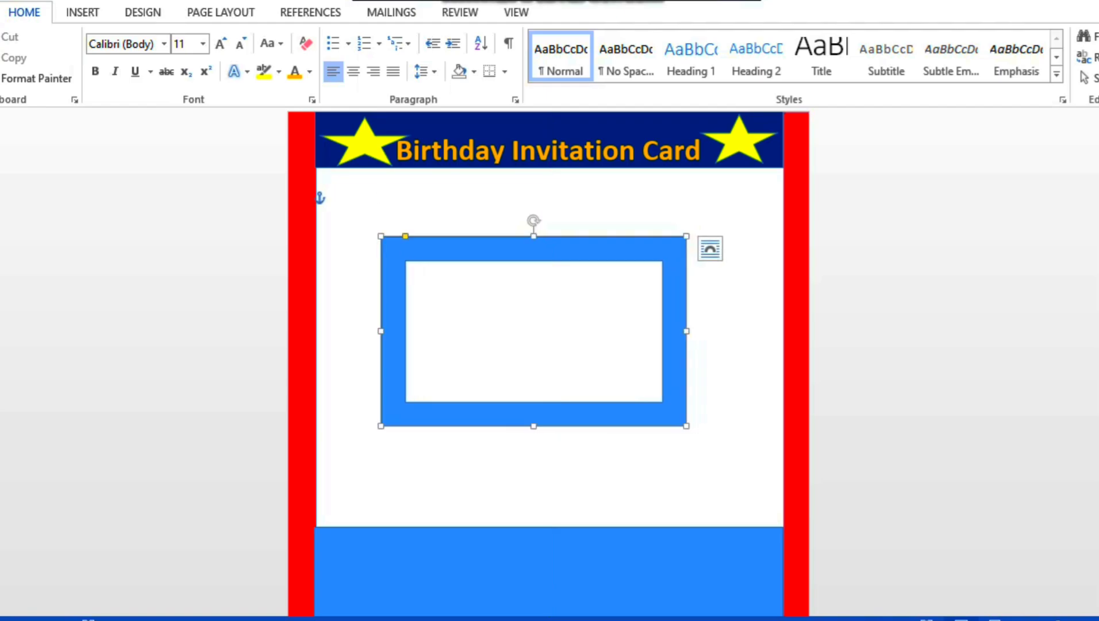
drag(687, 331, 739, 331)
drag(559, 263, 553, 275)
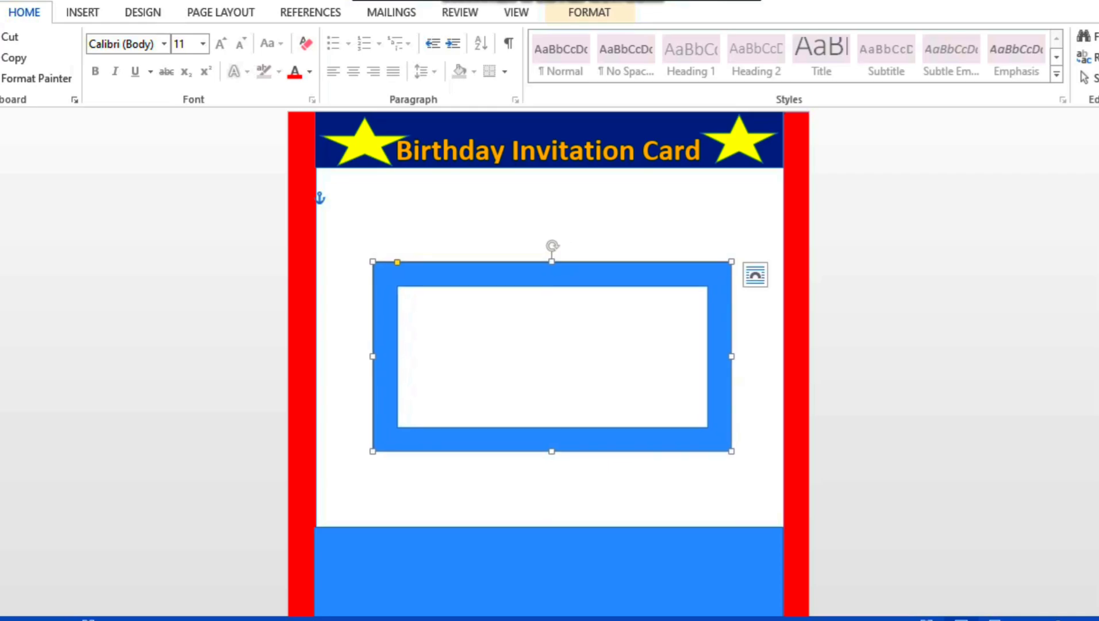
click(379, 196)
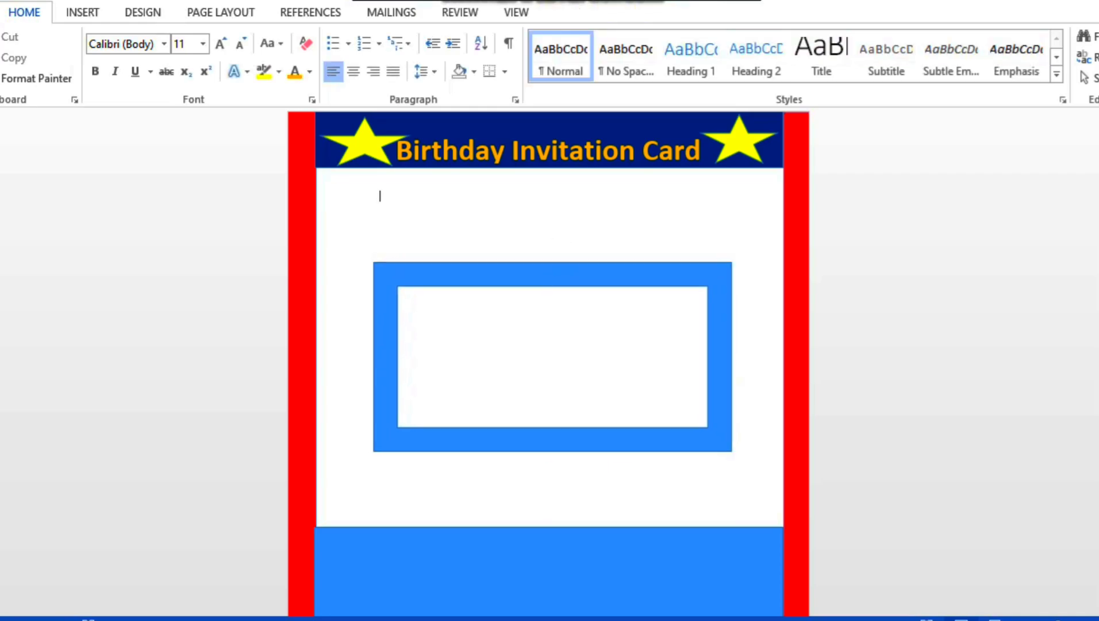
- Draw a flat oval about 1.18" high and 6.77" wide between the title banner and the frame
click(82, 12)
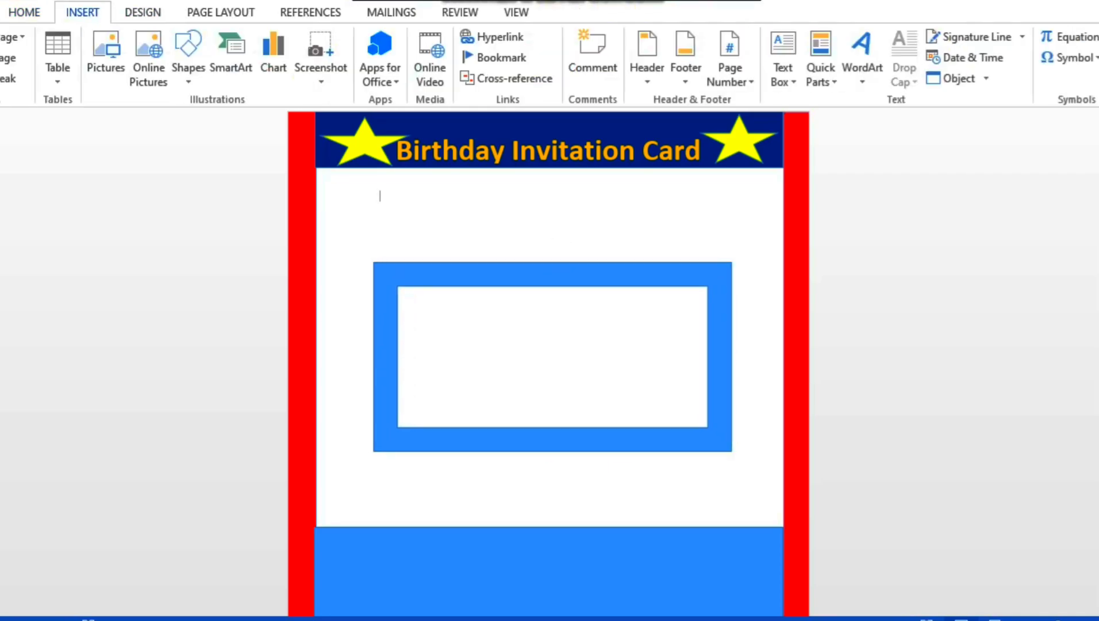
click(188, 58)
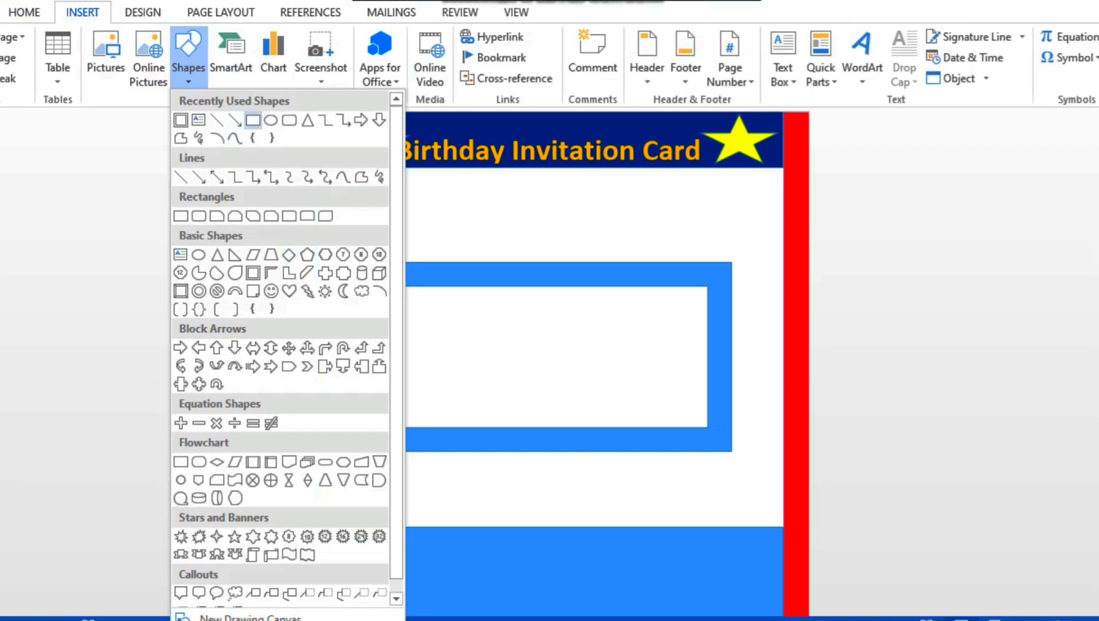
key(Escape)
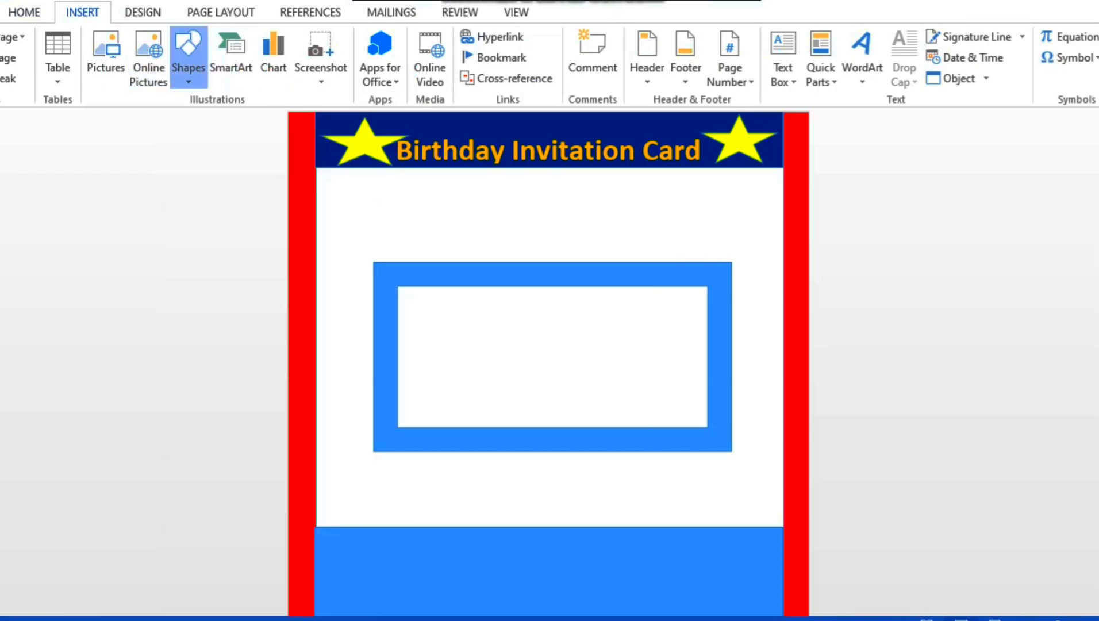
click(188, 57)
click(271, 120)
drag(343, 180, 759, 254)
drag(679, 224, 684, 215)
- Fill the oval below the title banner with the standard red color
click(589, 12)
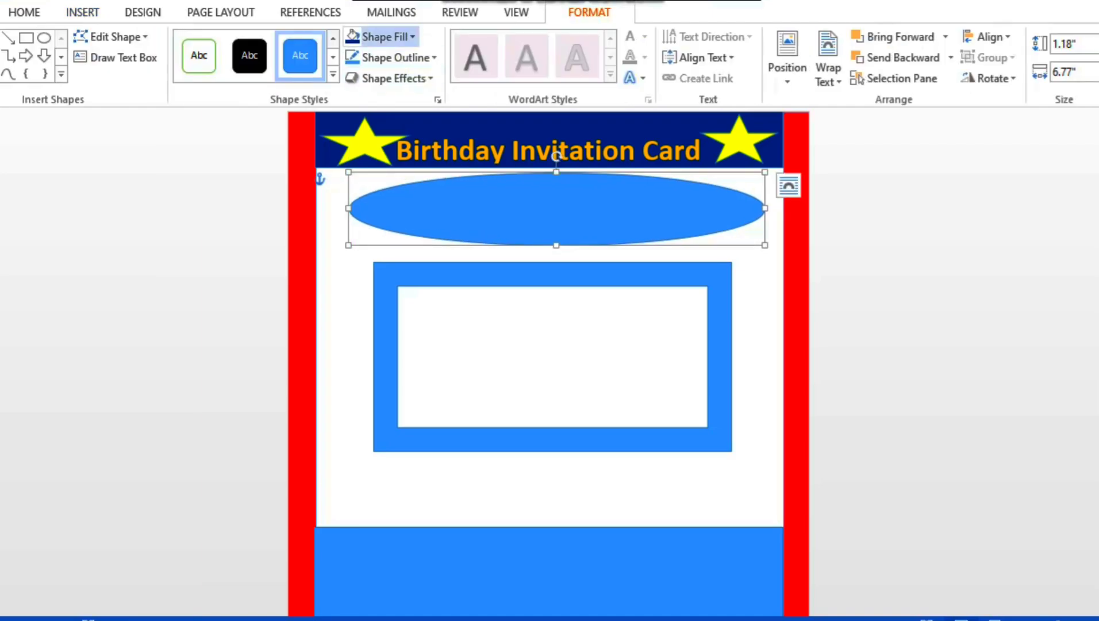
click(382, 36)
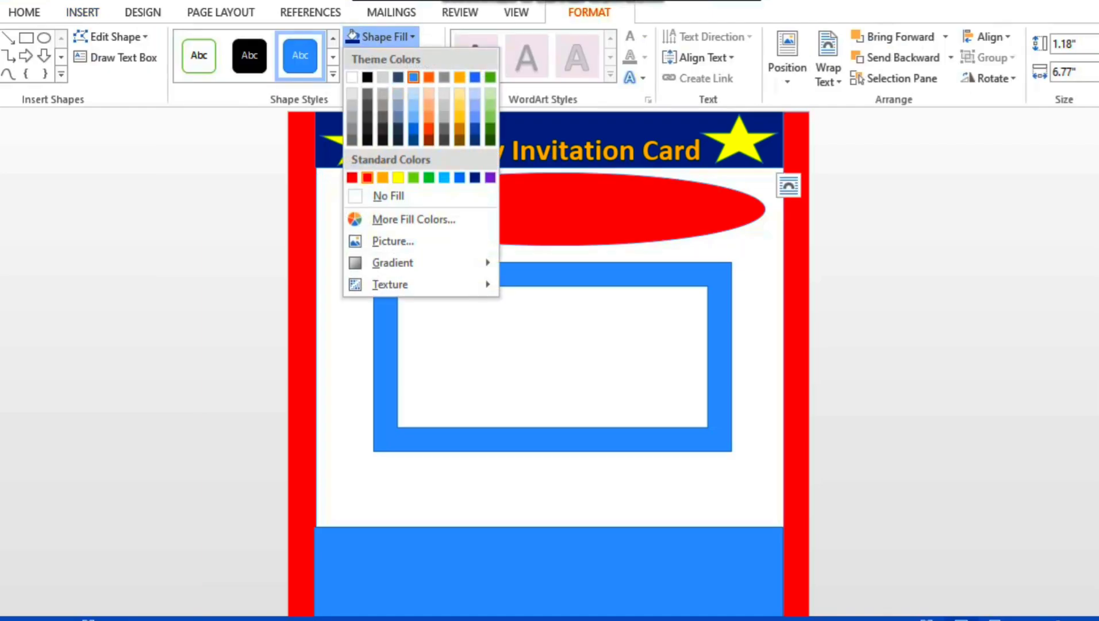
click(352, 177)
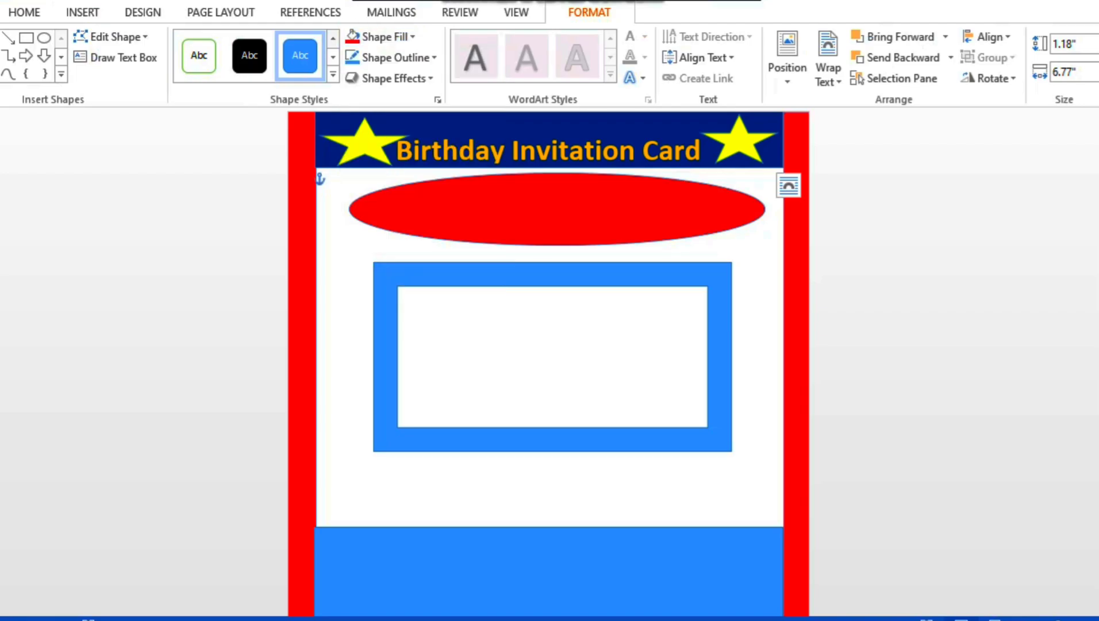
- Enter "It Is Invited you That the Birthday Ceremony of" followed by a row of dashes in the red oval
click(556, 205)
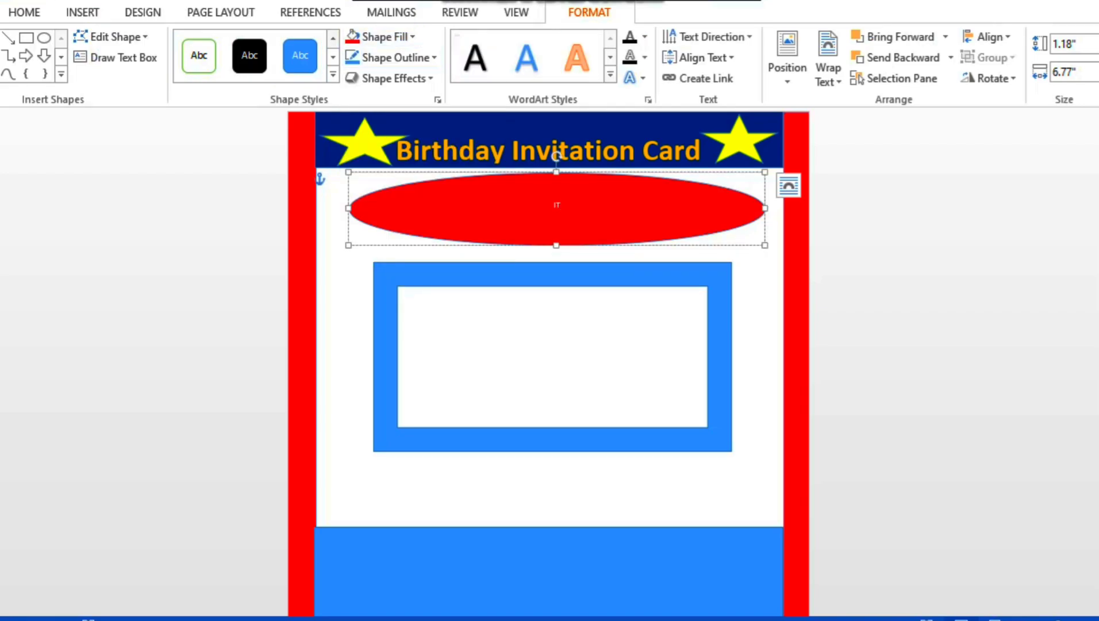
text(It is Invited you That the b)
key(BackSpace)
text(Birthday C)
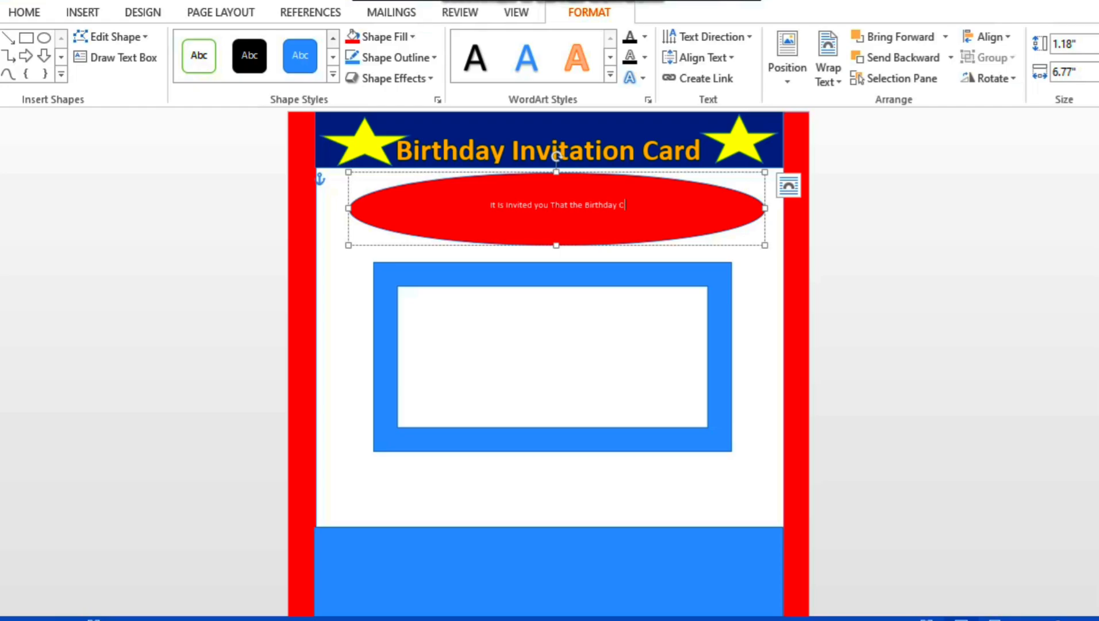
text(eremon)
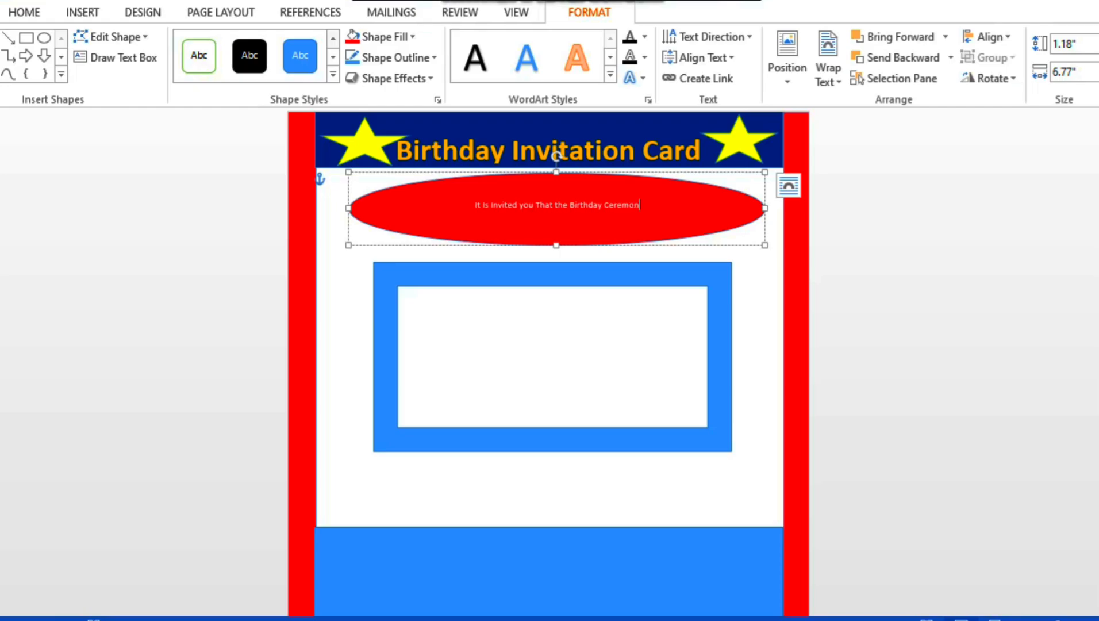
text(y of )
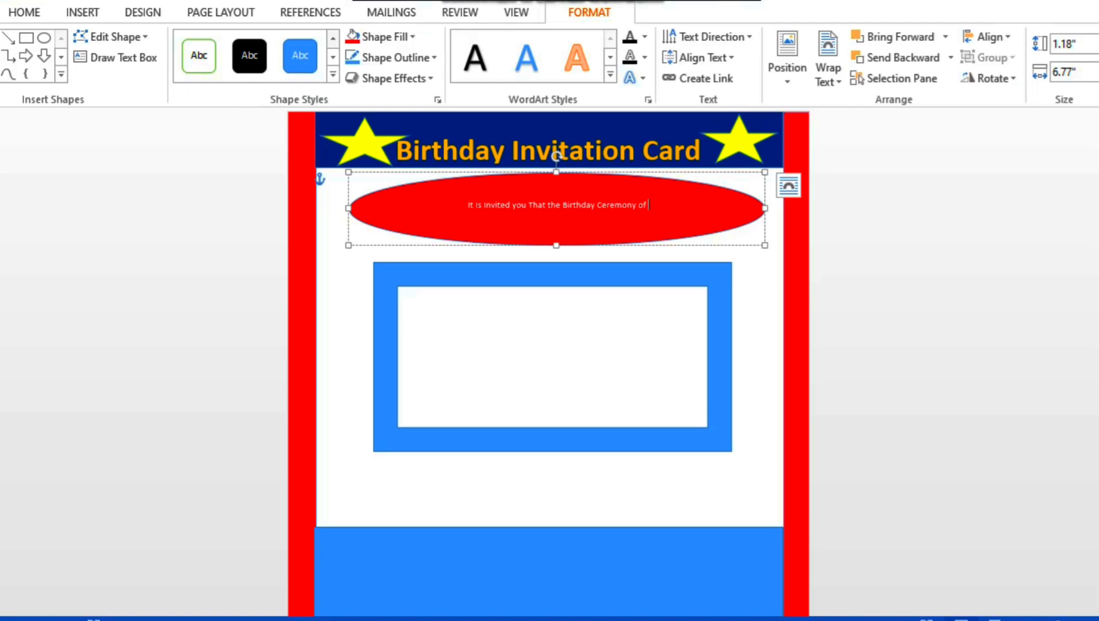
text(--------)
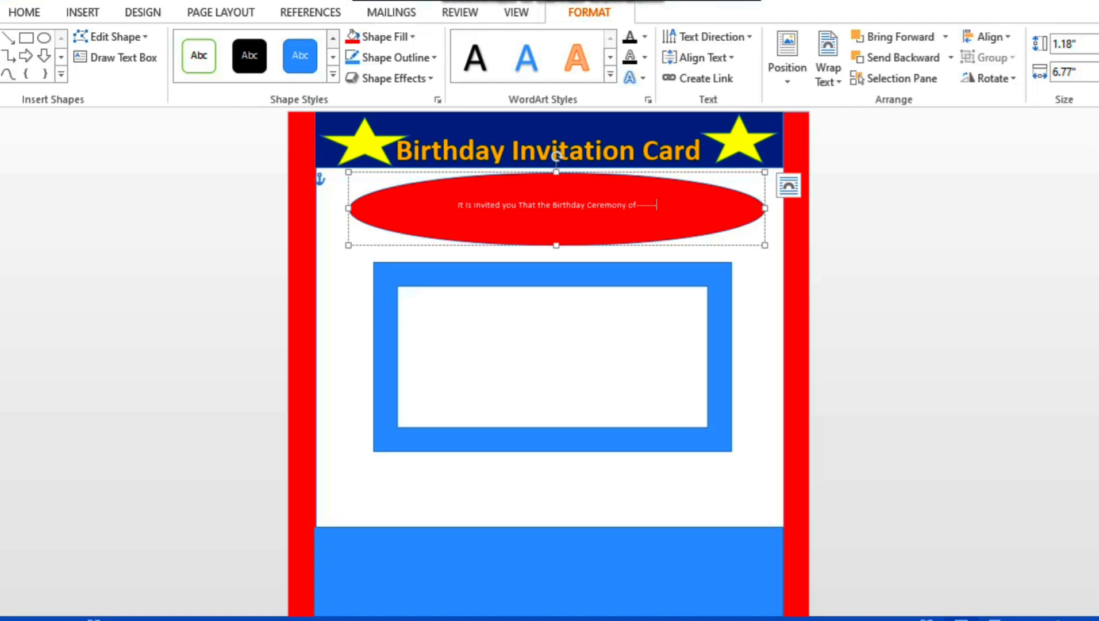
- Replace the ending "of" and its dashes with "Of" followed by a long dotted line
key(BackSpace)
key(BackSpace)
key(BackSpace)
key(BackSpace)
key(BackSpace)
key(BackSpace)
key(BackSpace)
key(BackSpace)
key(BackSpace)
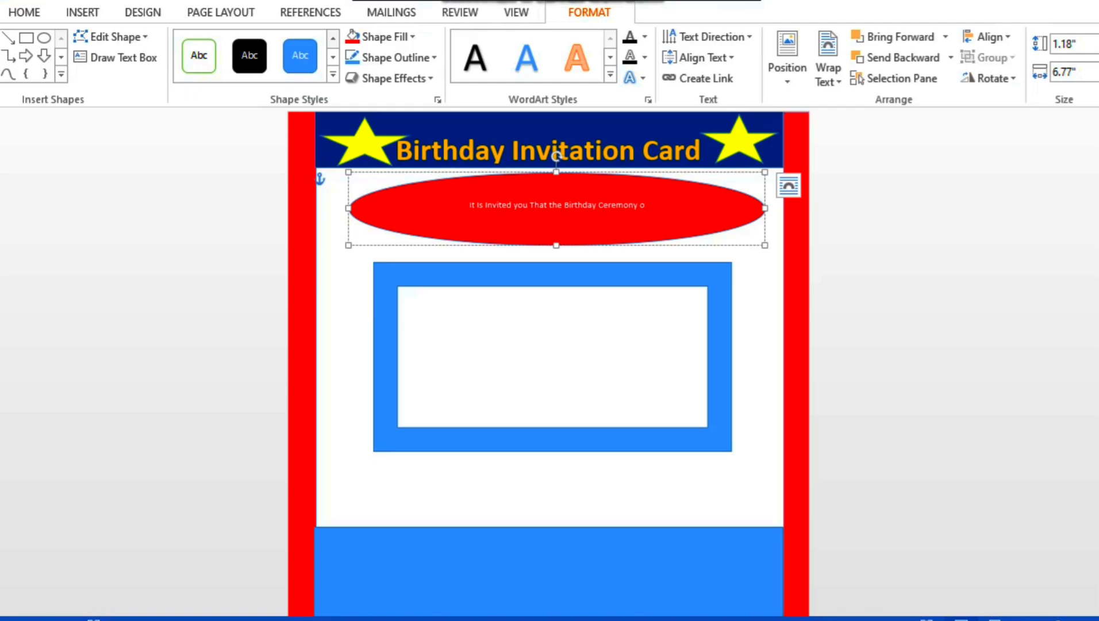
key(BackSpace)
text(Of...........)
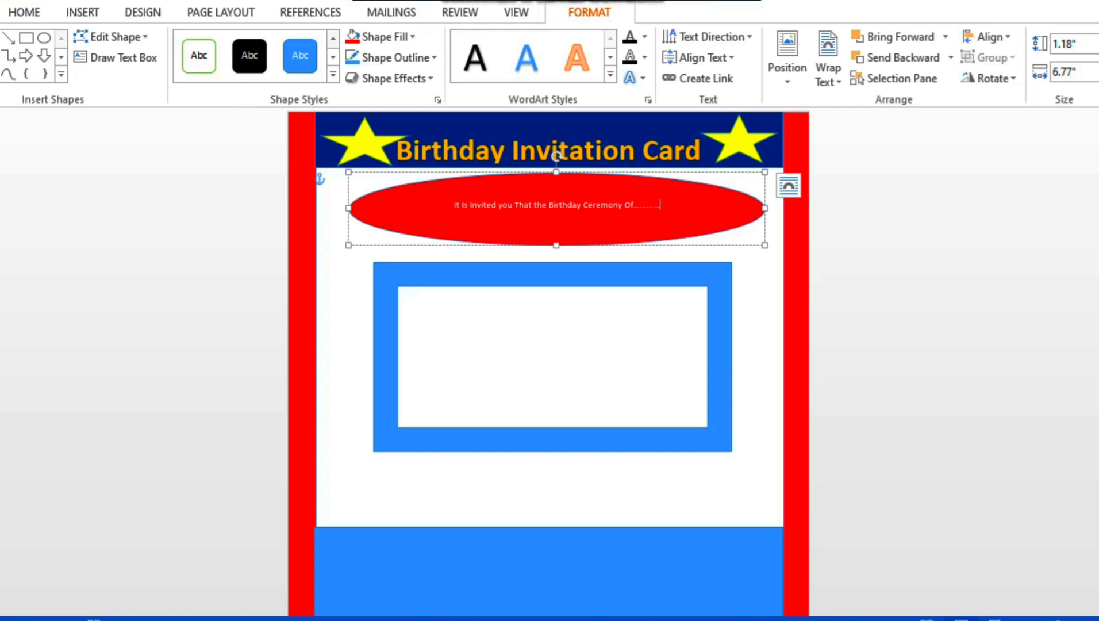
text(..................)
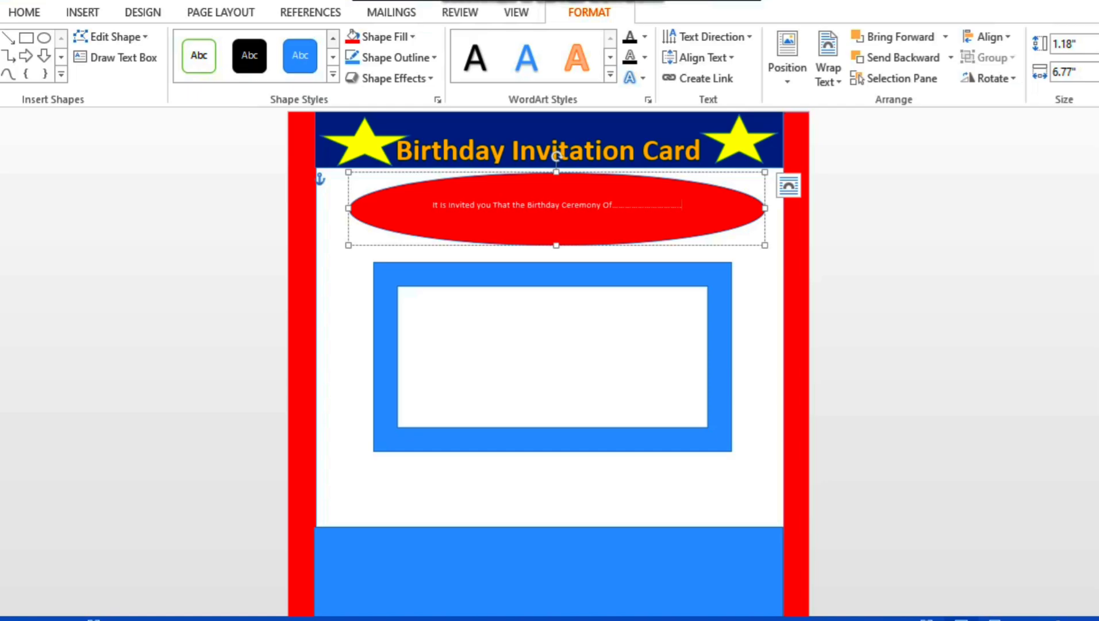
- Increase the font size of the whole invitation sentence in the oval to 14 pt
click(754, 259)
drag(680, 207, 442, 208)
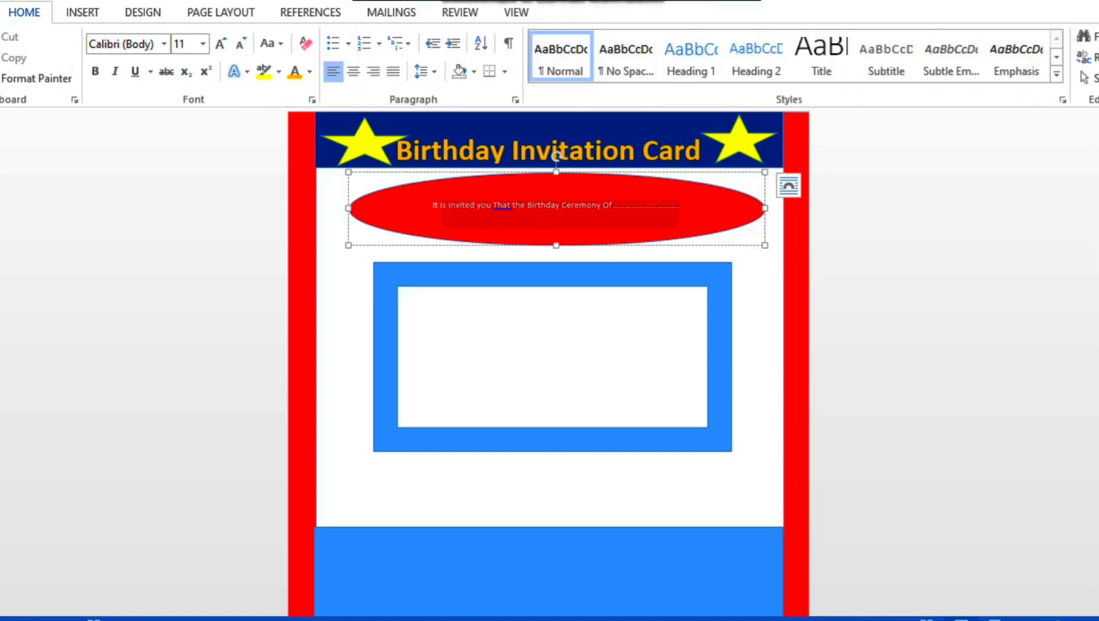
click(590, 12)
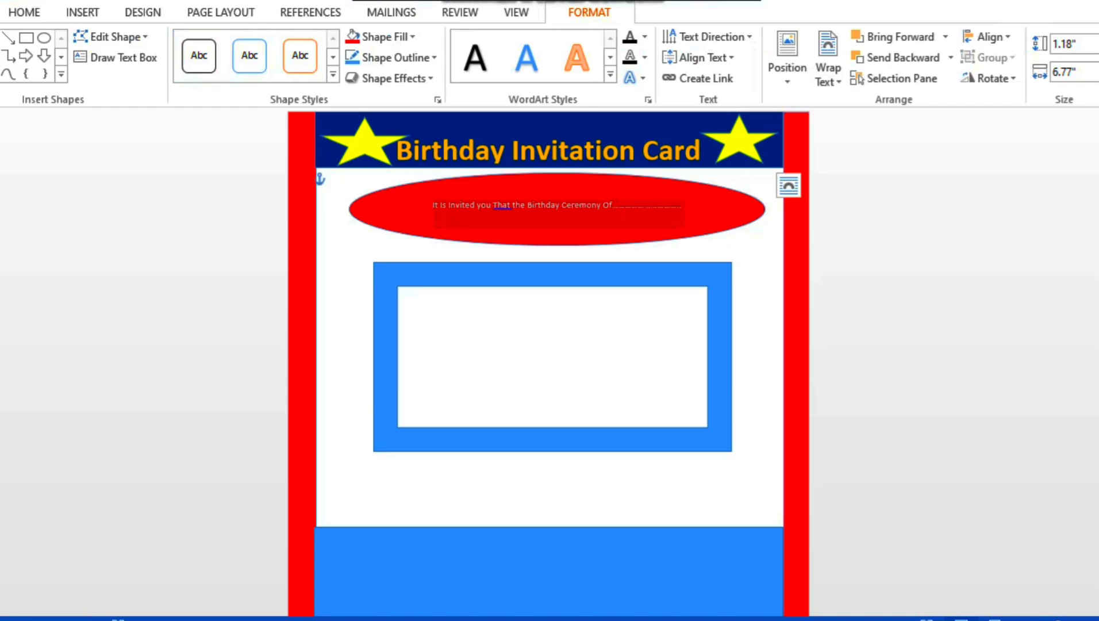
click(598, 205)
drag(681, 205, 435, 207)
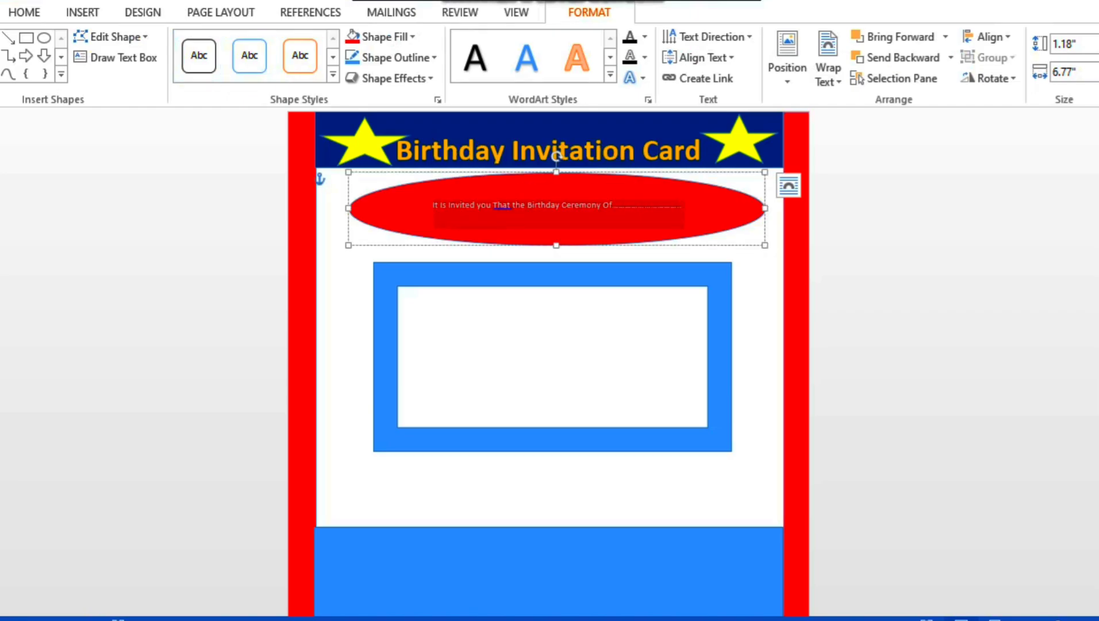
click(24, 12)
click(220, 43)
click(221, 43)
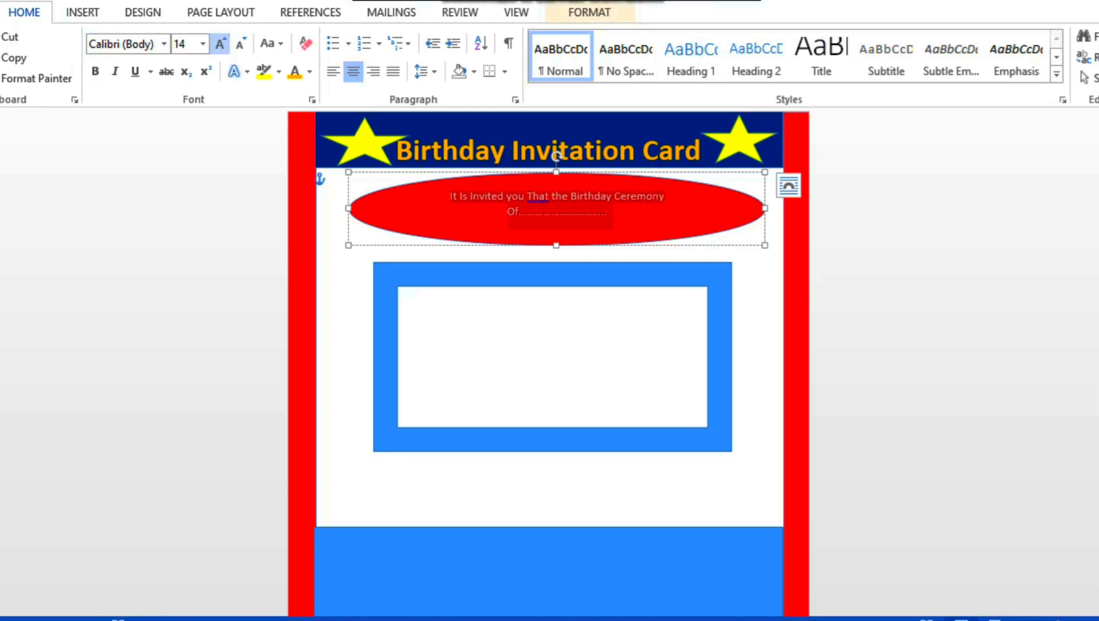
- Correct "That" to "that" in the oval's sentence using the suggested grammar correction
click(357, 254)
click(540, 214)
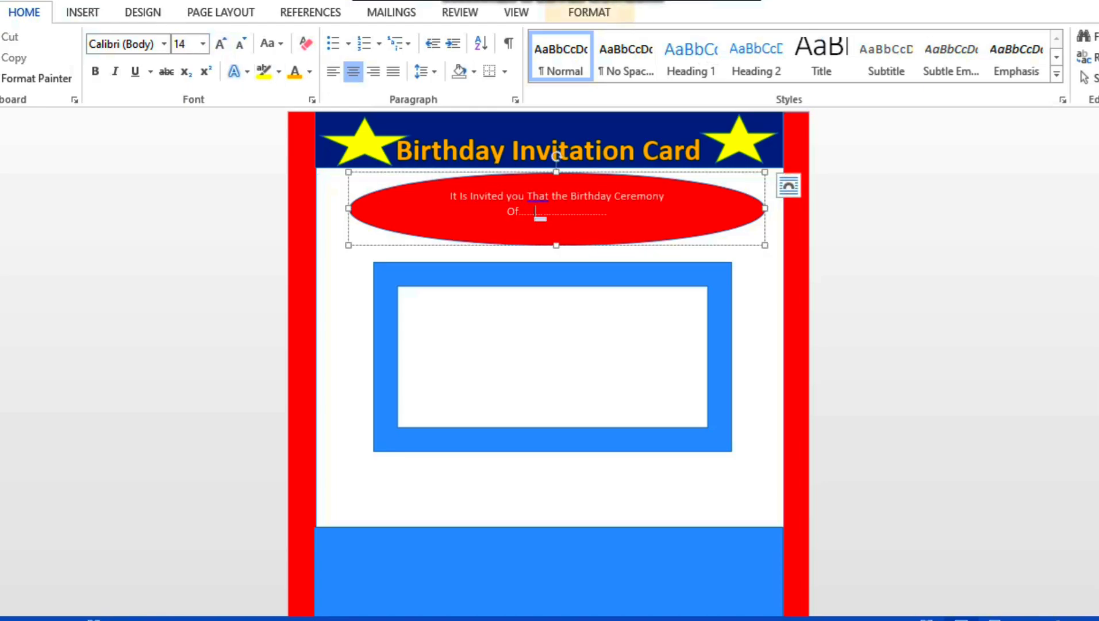
right_click(539, 196)
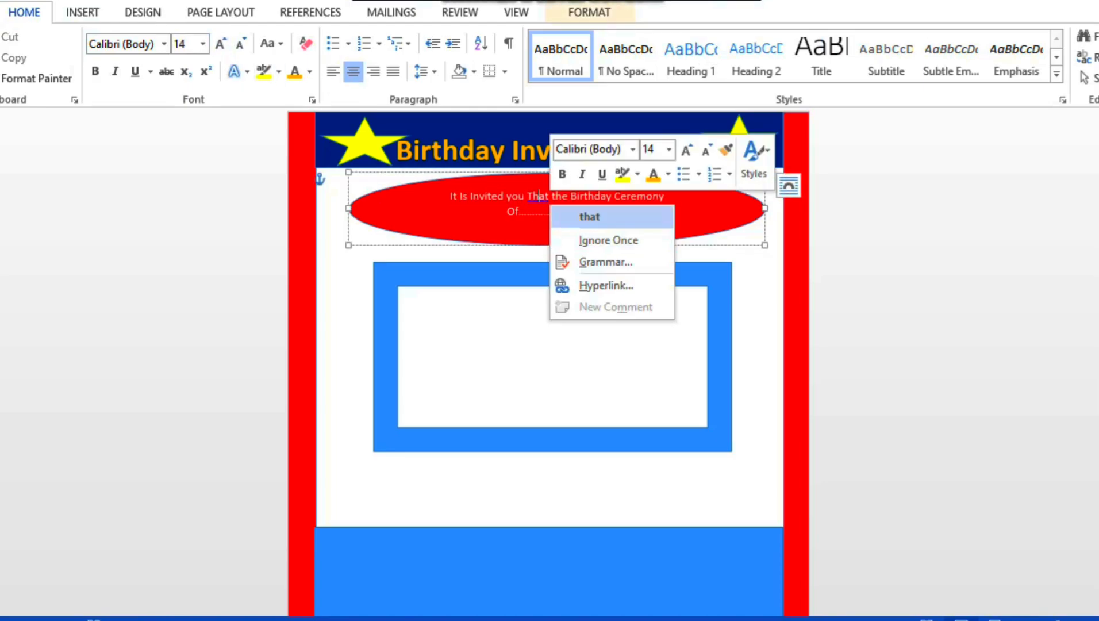
click(589, 216)
- Make all the text in the red oval bold
key(ctrl+a)
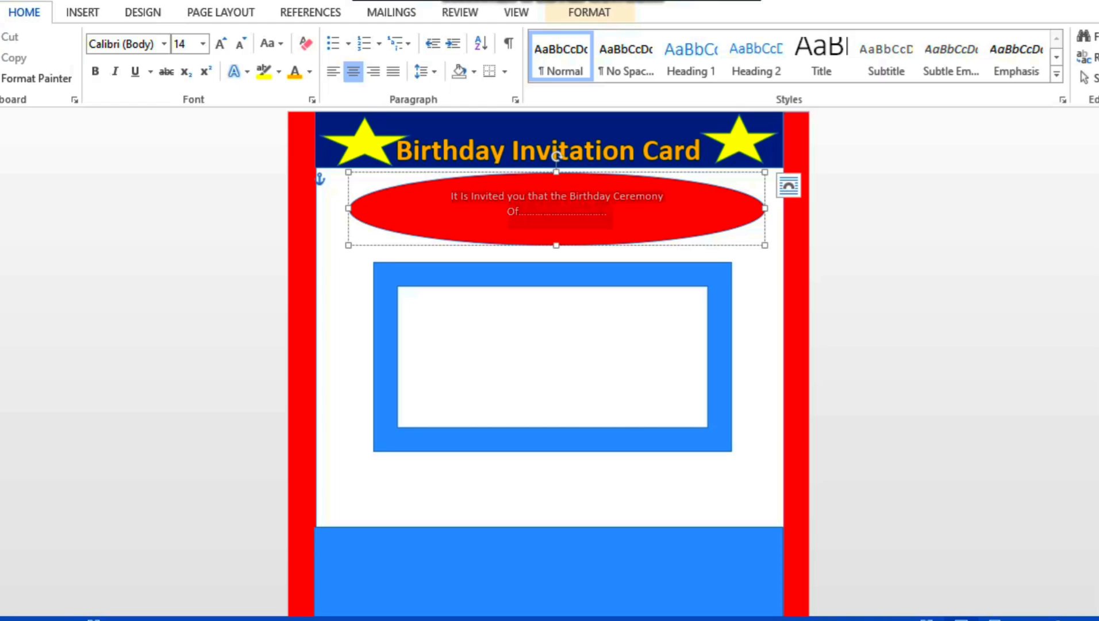
key(ctrl+b)
click(379, 195)
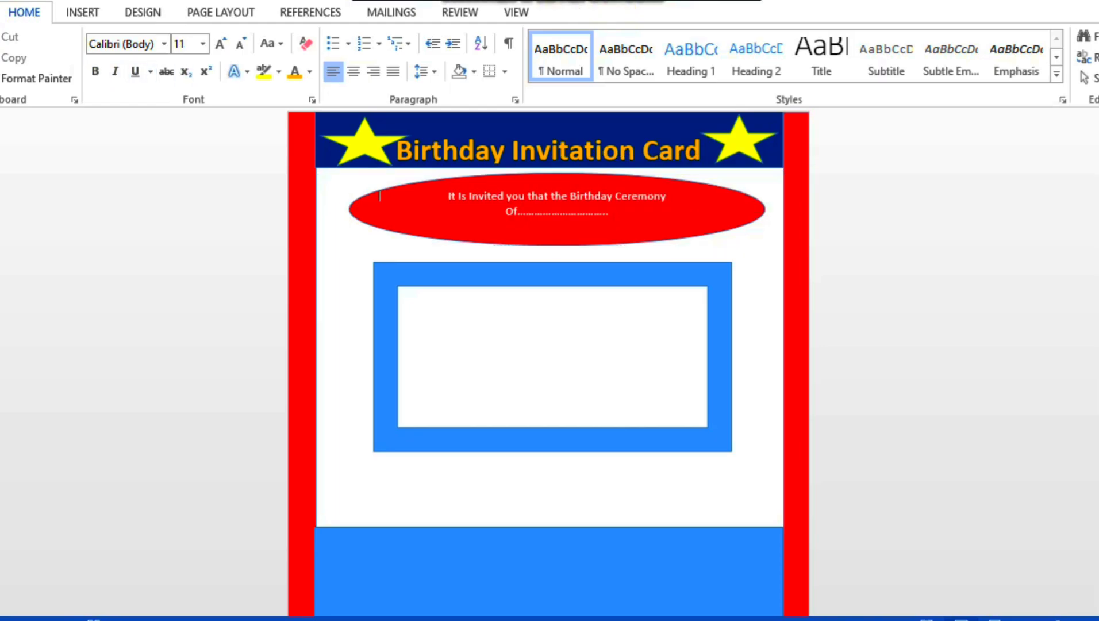
click(552, 275)
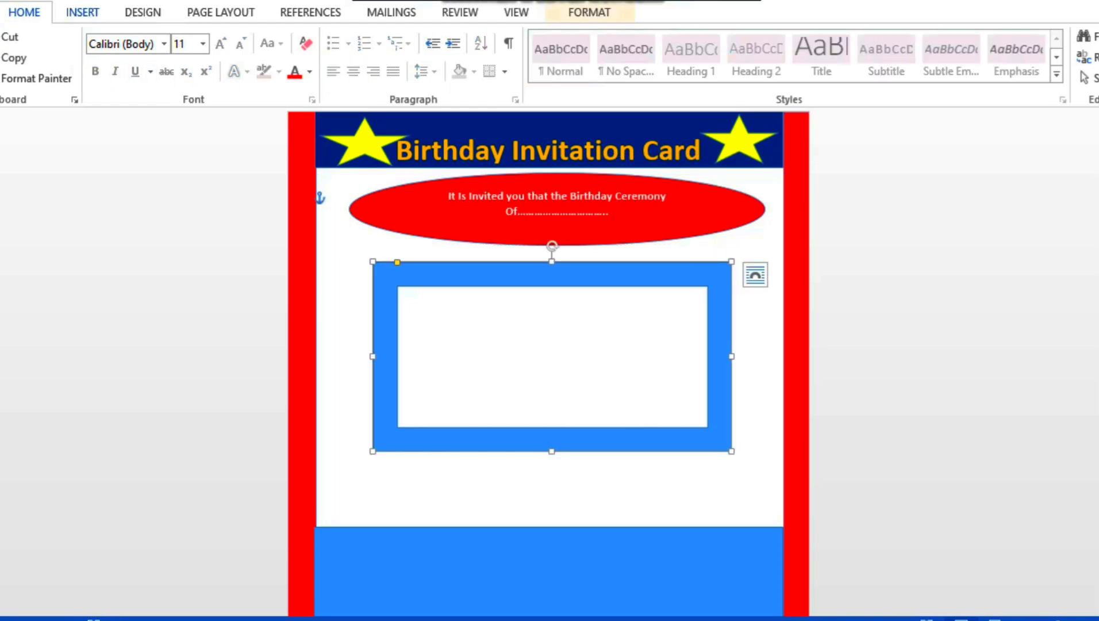
click(82, 12)
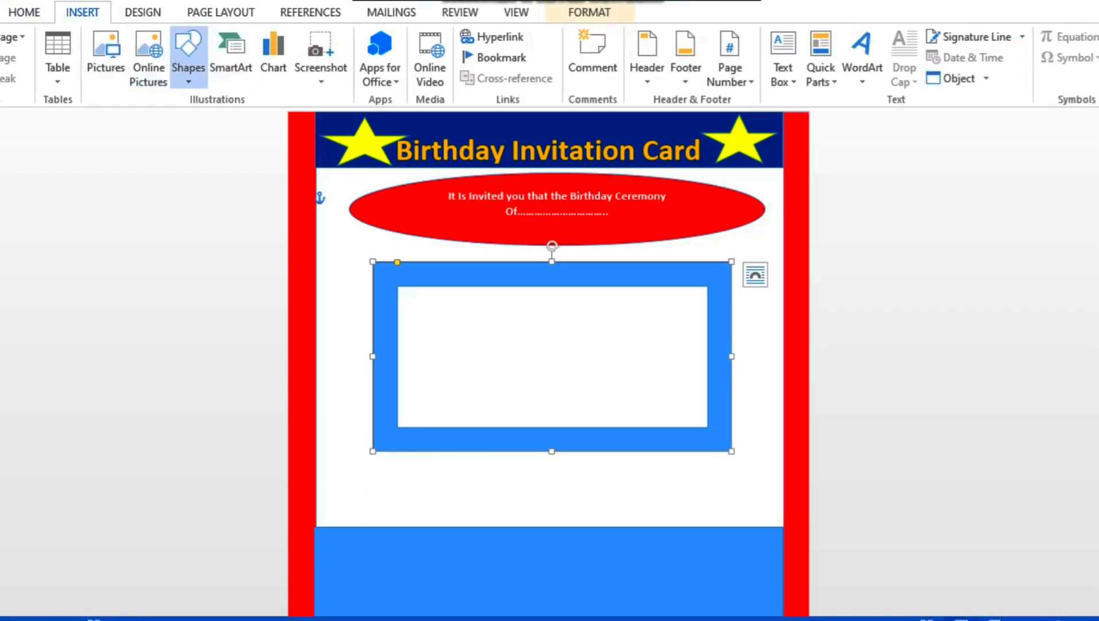
click(486, 197)
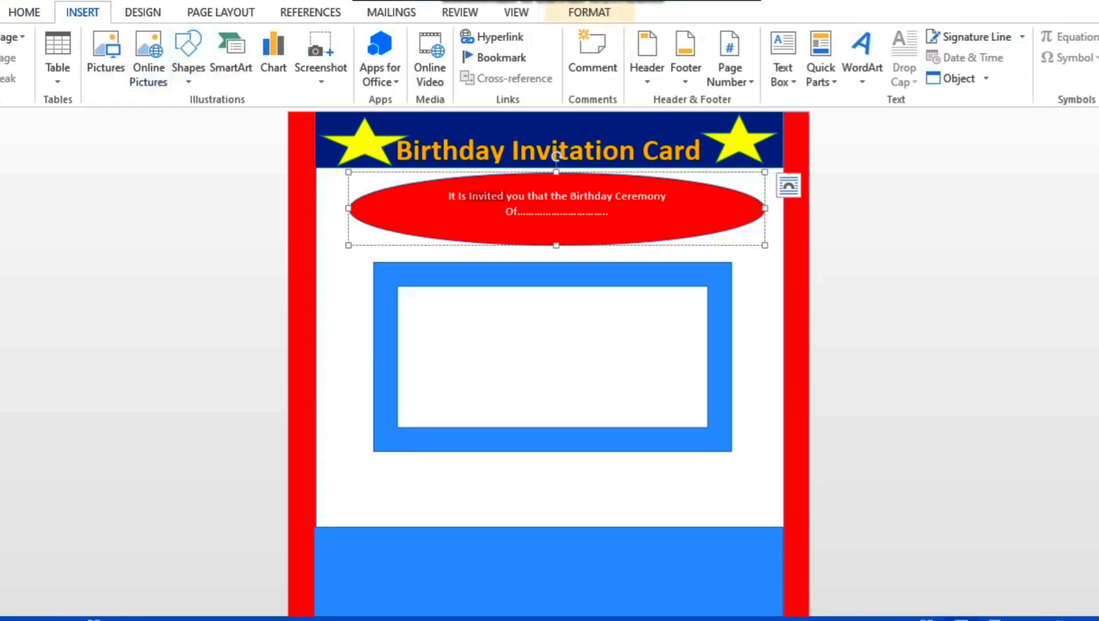
- Replace the word "Invited" with "Requested" in the red oval's invitation sentence
double_click(486, 196)
text(Reques)
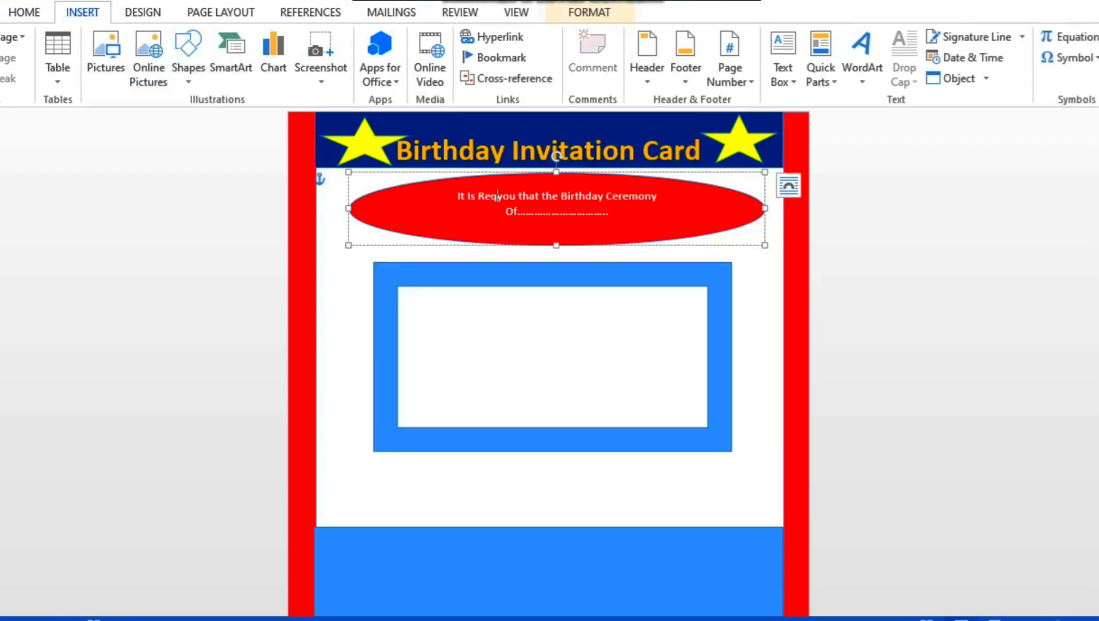
text(ted)
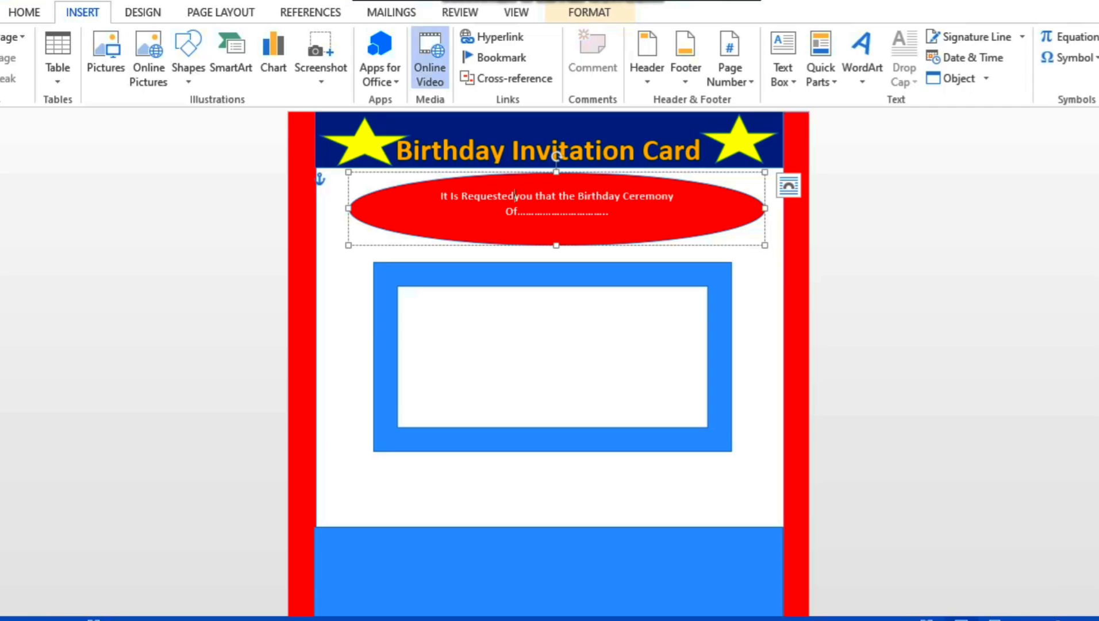
click(380, 196)
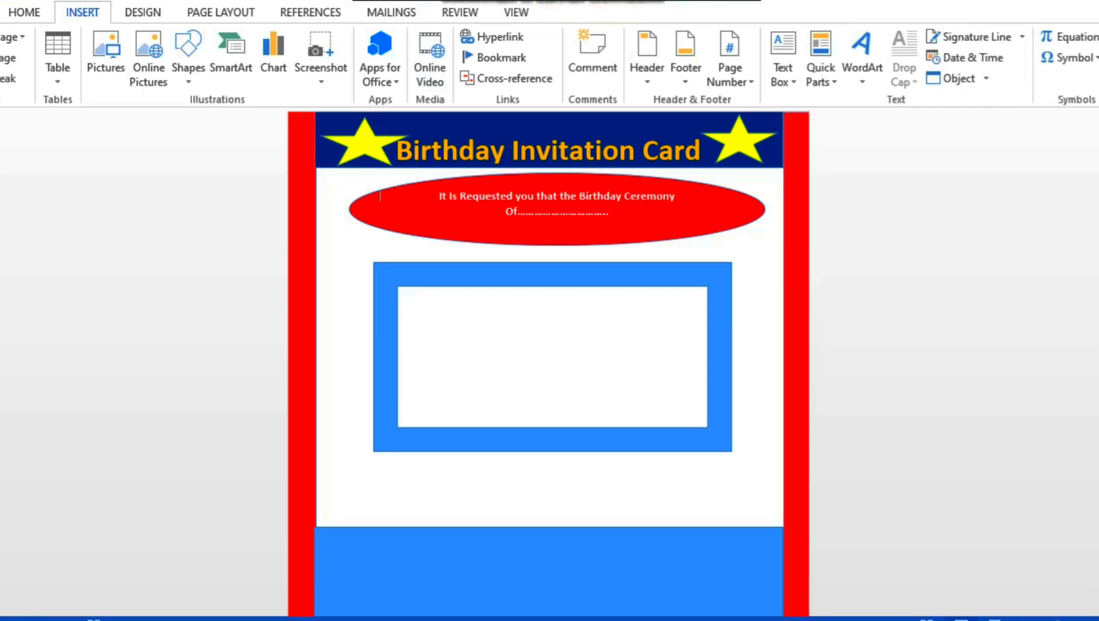
- Fill the blue rectangular frame below the oval with the standard yellow colour
click(425, 275)
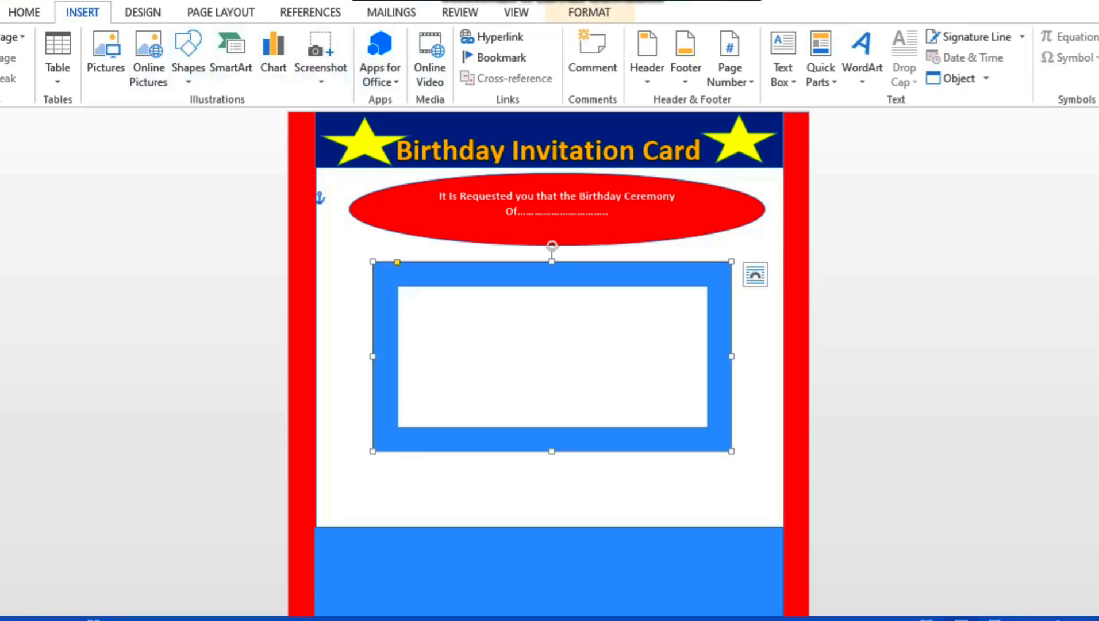
click(589, 12)
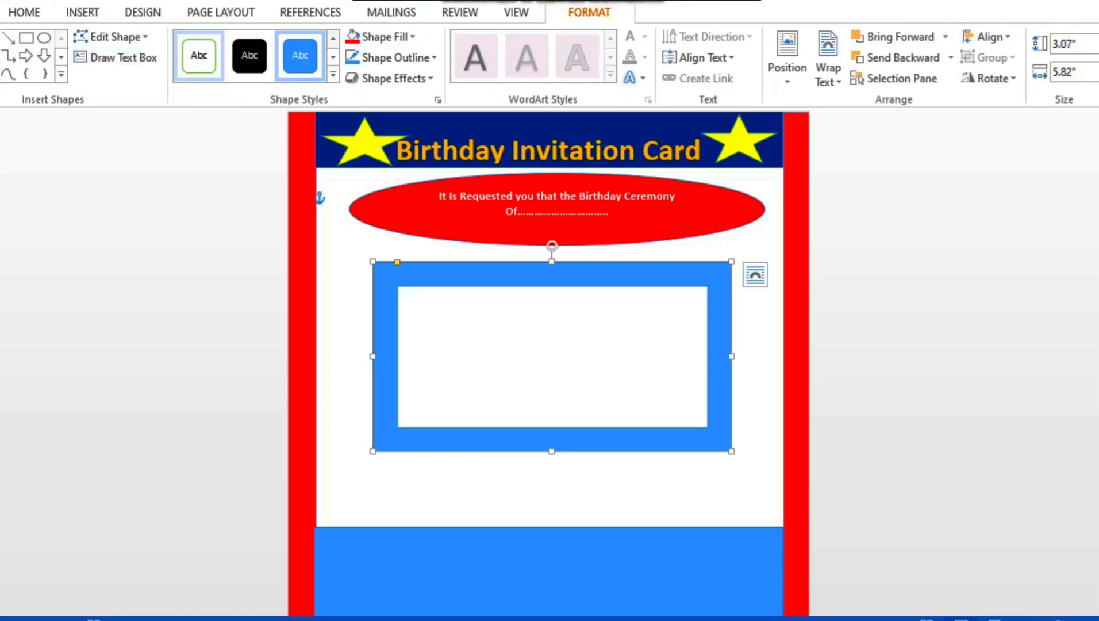
click(380, 36)
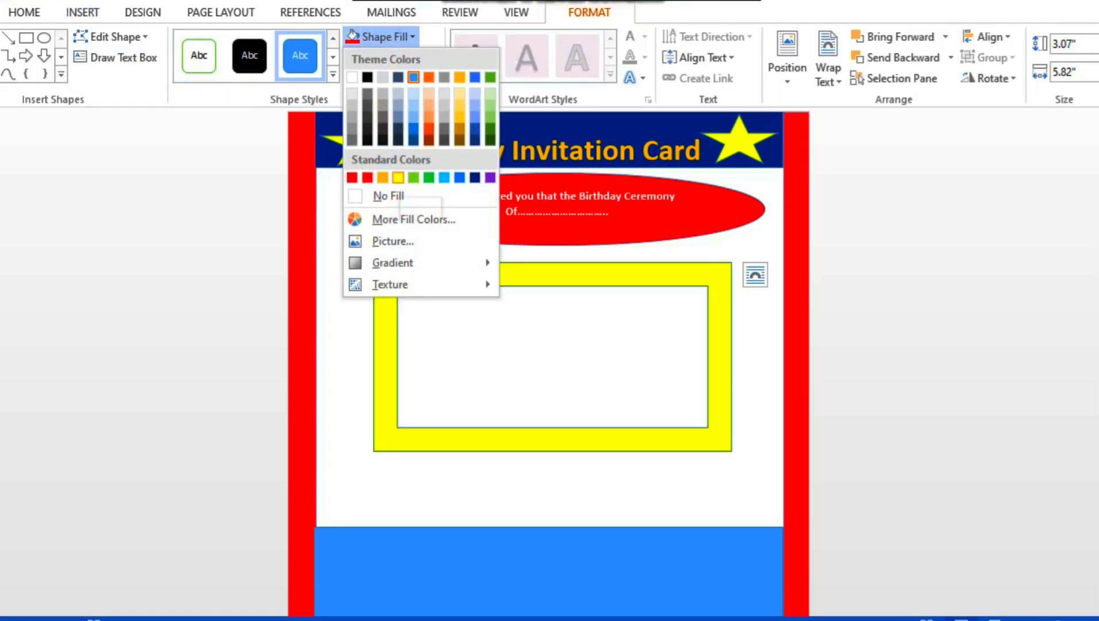
click(398, 178)
click(321, 196)
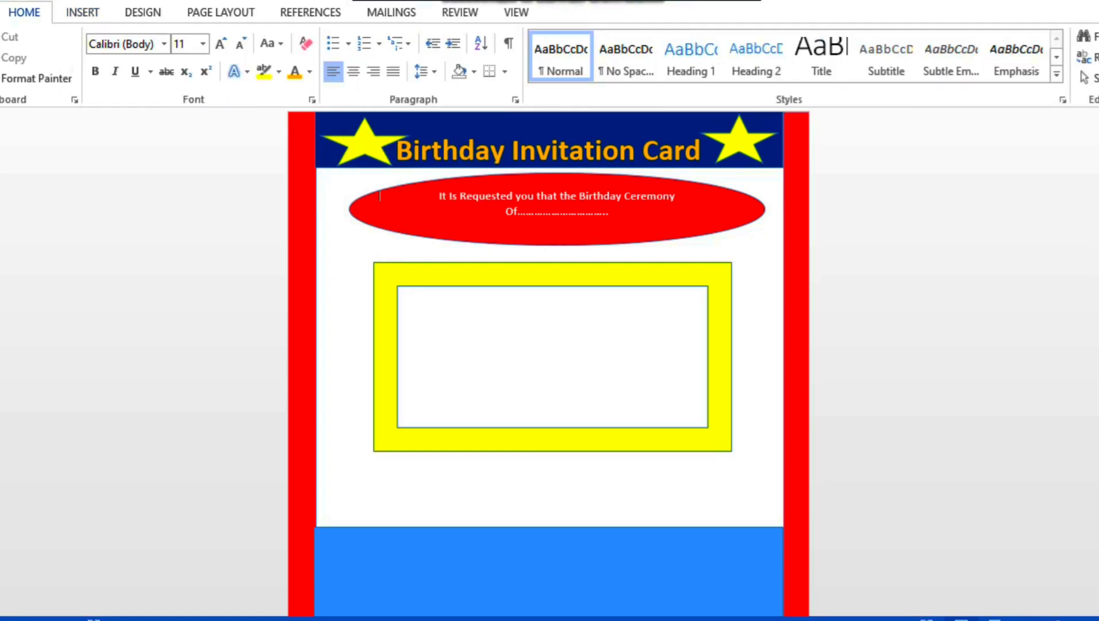
- Add the label "Date:" inside the yellow frame and increase its font size to 36 pt
key(Return)
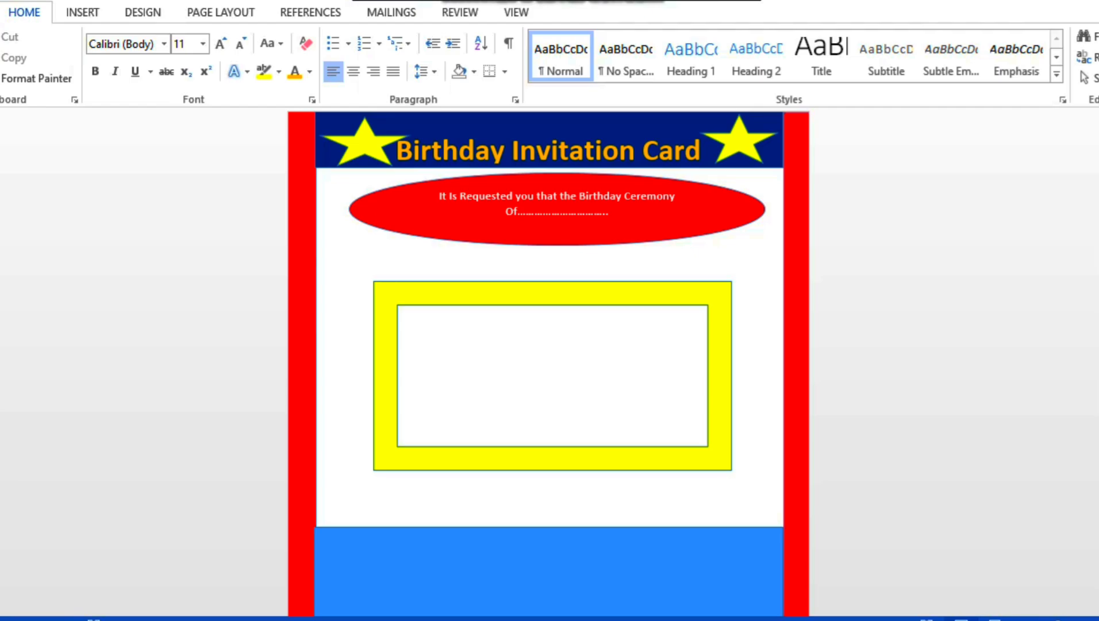
text(Dat)
key(ctrl+shift+Left)
key(ctrl+shift+Left)
click(221, 43)
click(221, 43)
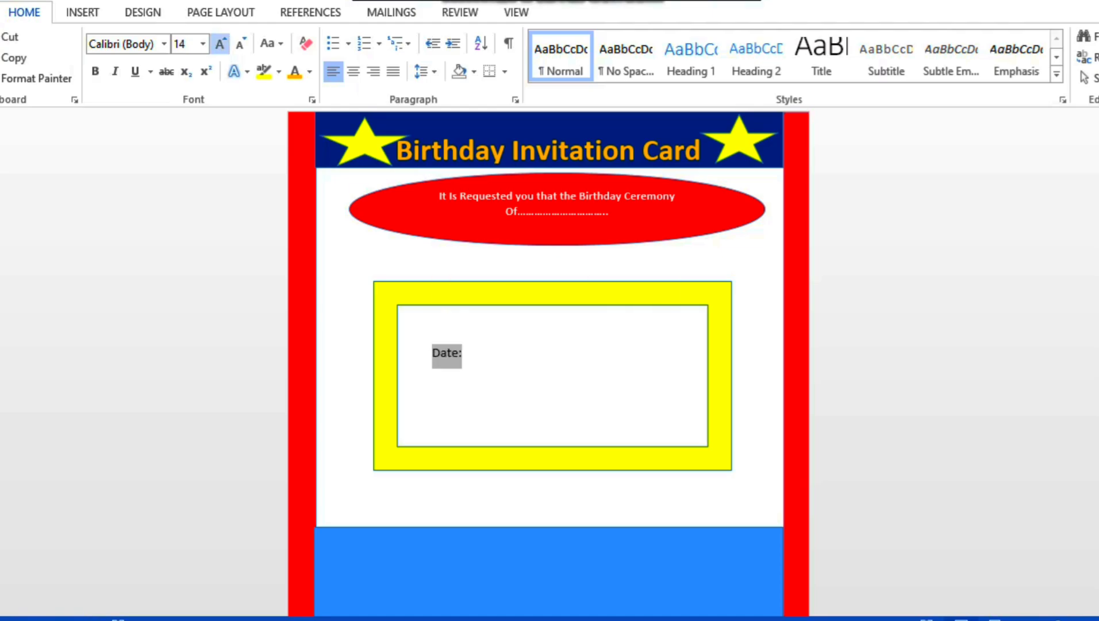
click(220, 43)
click(220, 43)
click(221, 44)
click(220, 43)
click(221, 43)
click(220, 43)
click(220, 43)
click(220, 43)
click(220, 43)
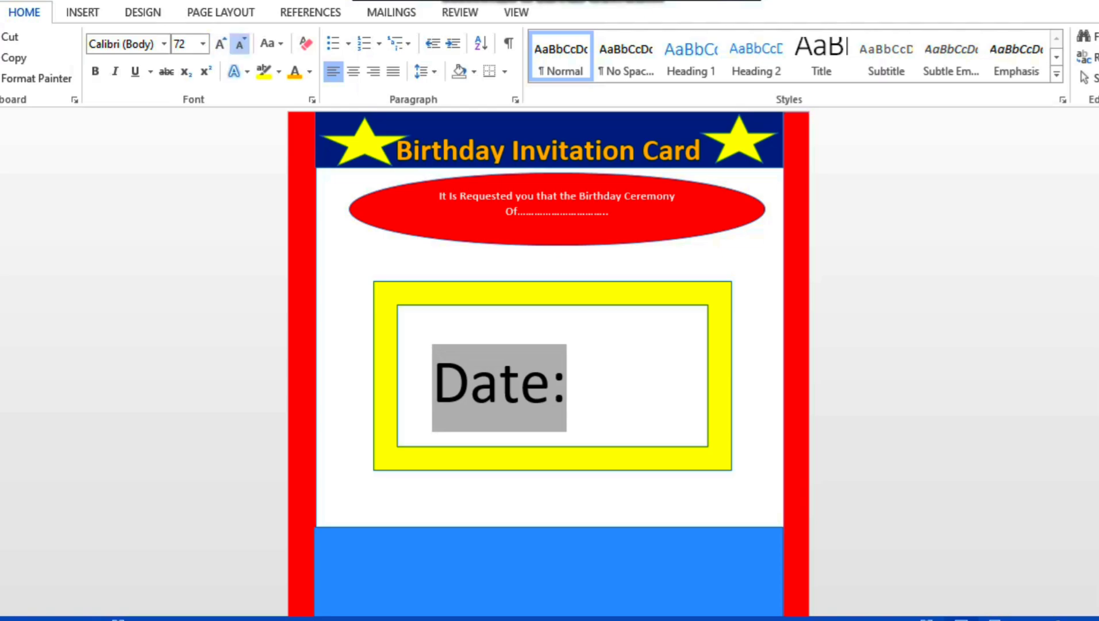
click(241, 43)
click(241, 43)
- Enter the event date 01/01/2026 directly after the "Date:" label in the yellow frame
click(349, 331)
click(500, 364)
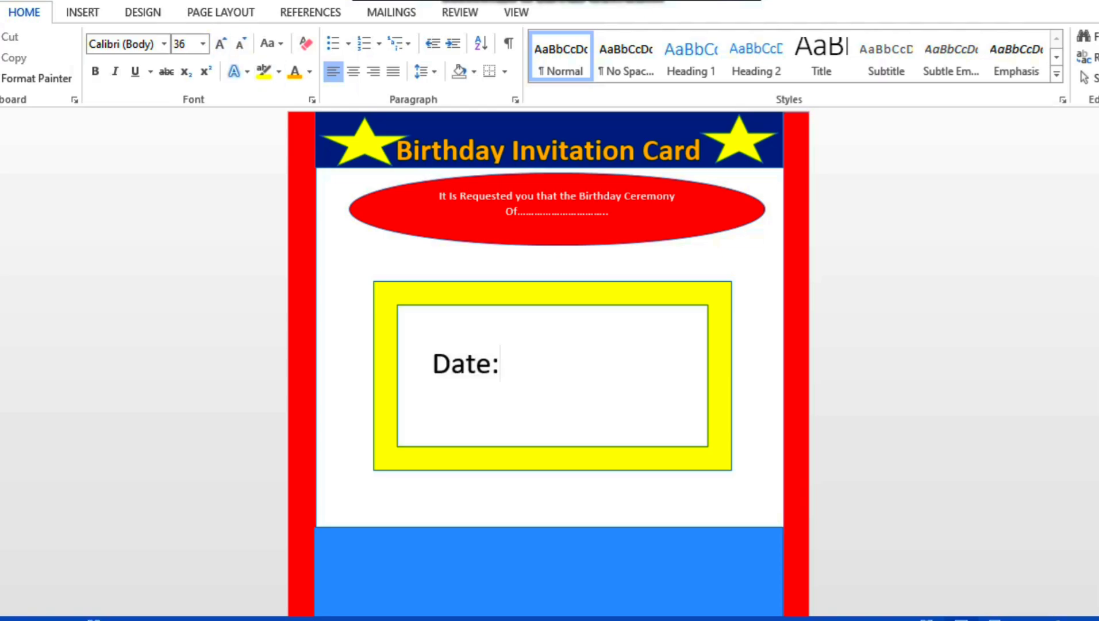
text(01/01/2026)
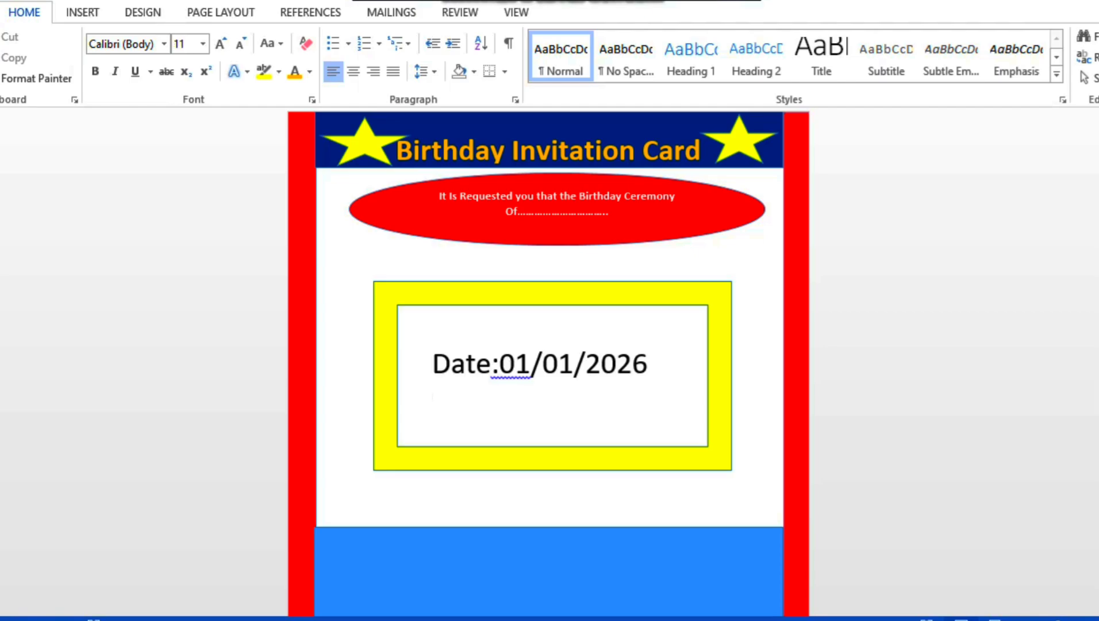
click(531, 364)
click(516, 365)
right_click(516, 367)
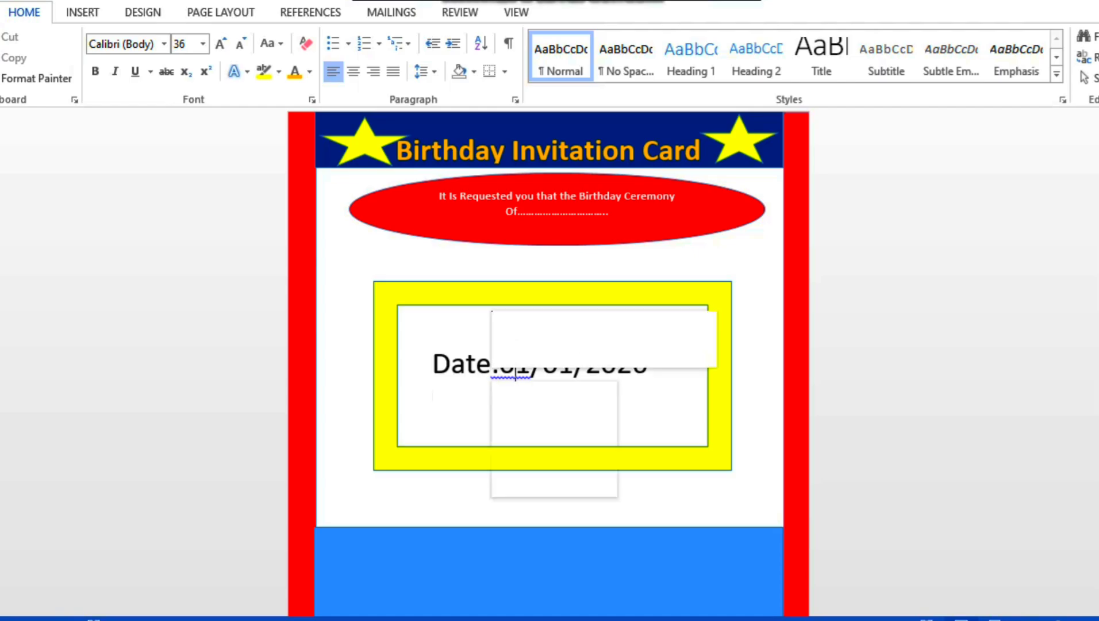
click(549, 418)
click(574, 364)
- Format the whole date line in the yellow frame as bold, underlined 36 pt text
drag(649, 366, 433, 365)
click(220, 44)
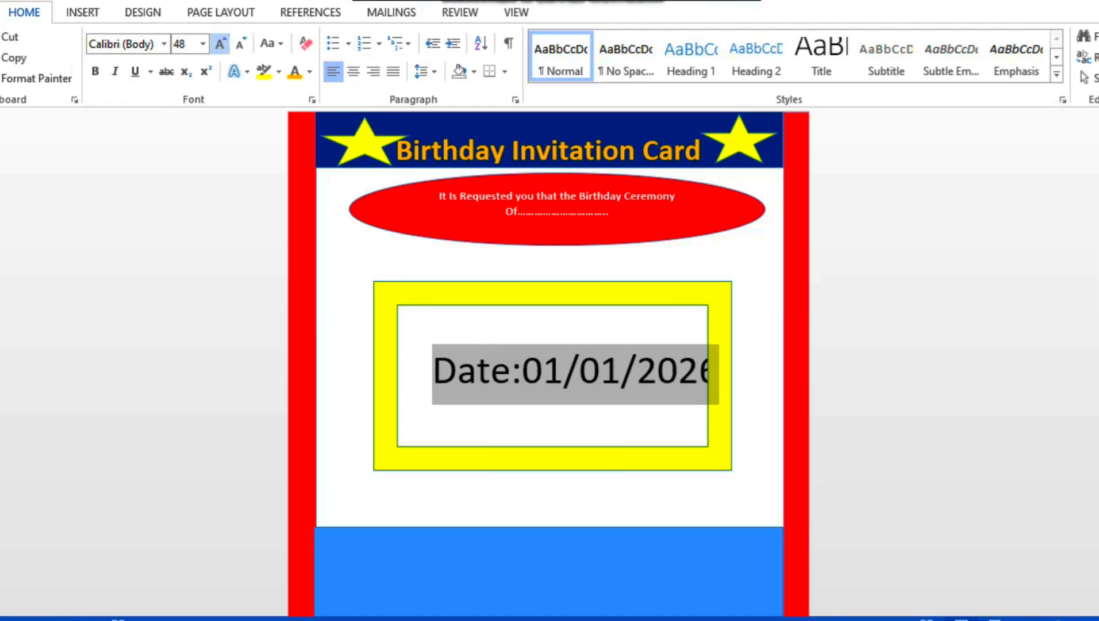
click(241, 44)
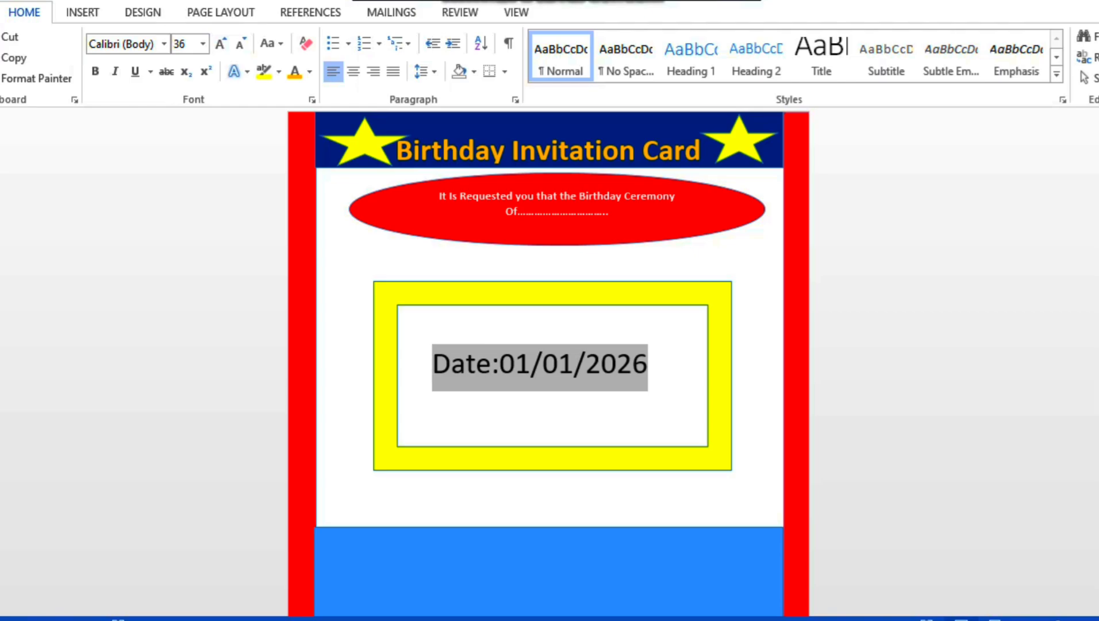
click(96, 71)
click(135, 70)
click(653, 365)
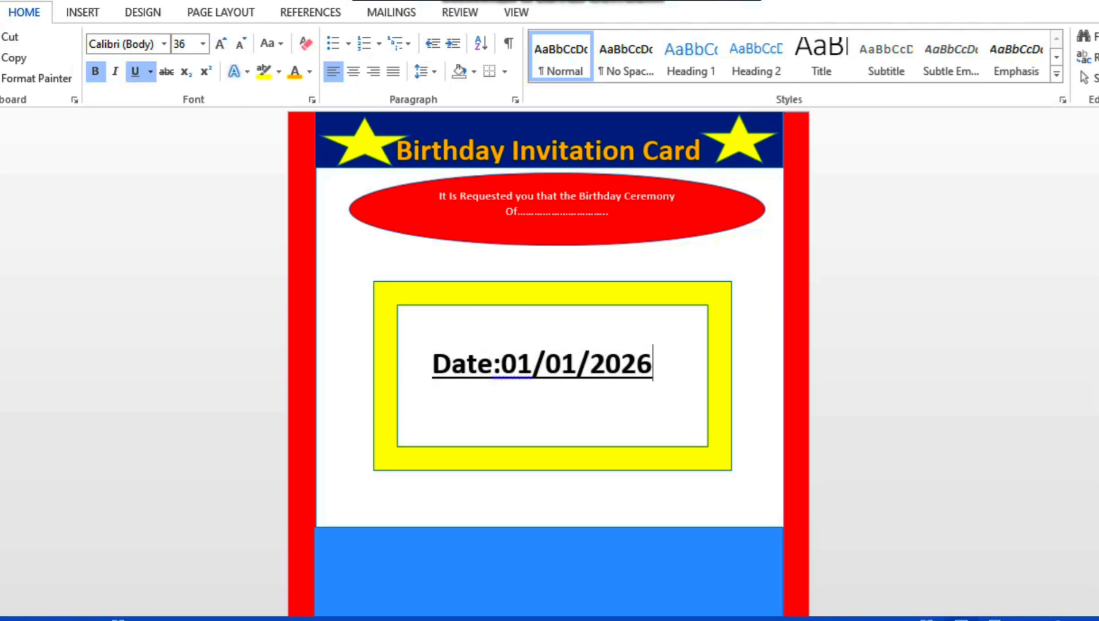